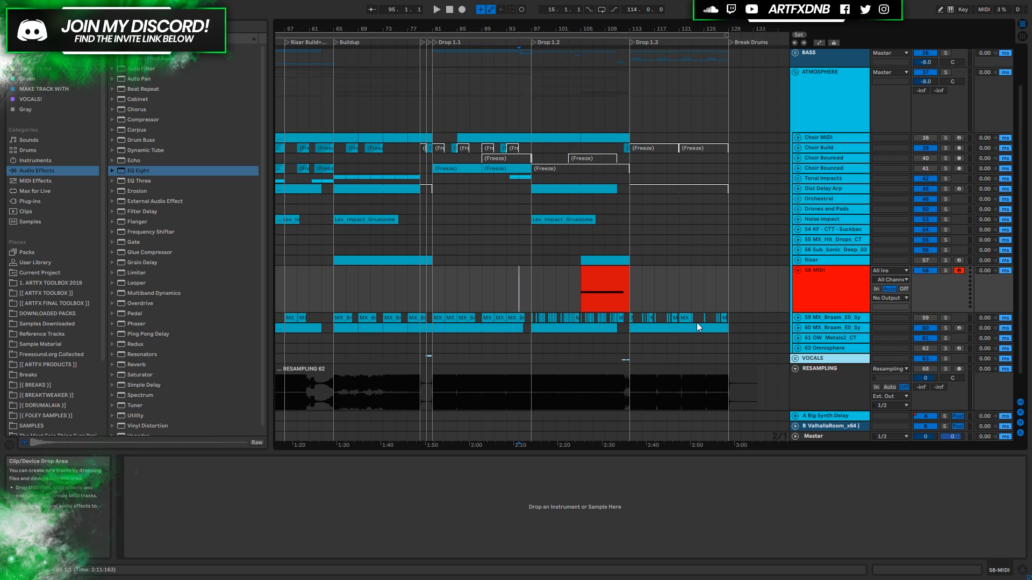
# - Play the arrangement from bar 95 through the section with the red MIDI clip
pyautogui.press('space')
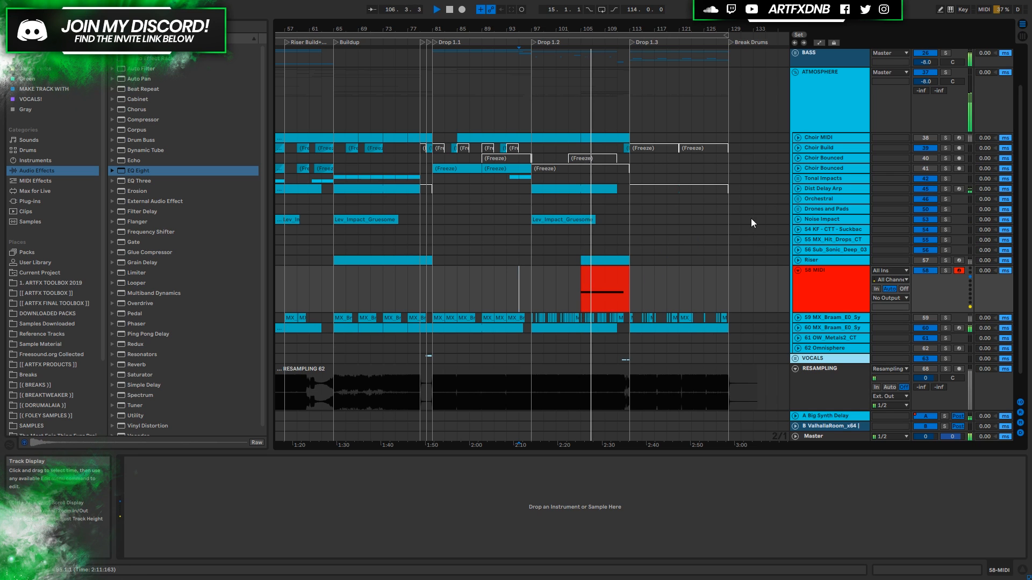
pyautogui.click(450, 9)
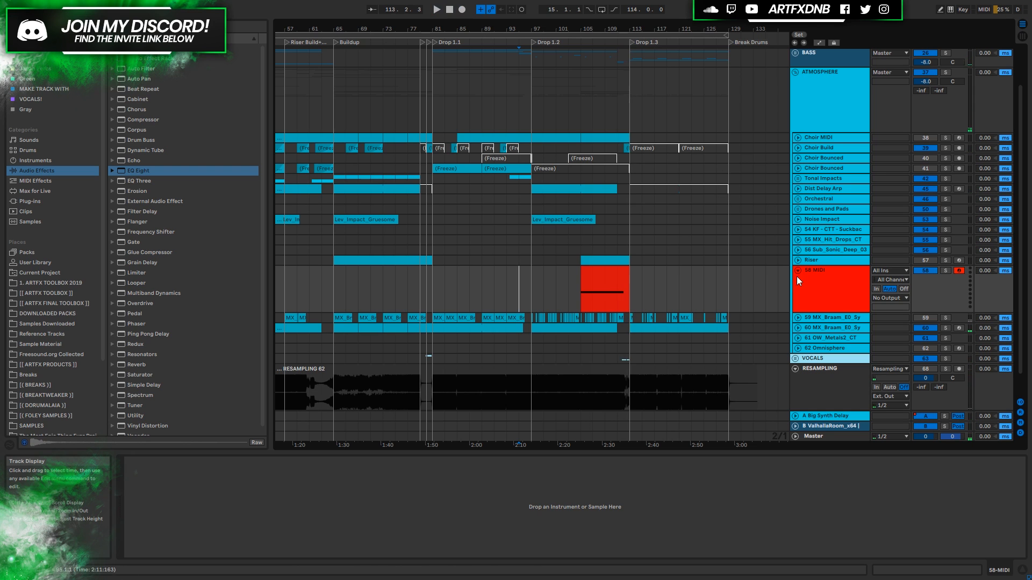
# - Open the red MIDI clip at bar 105 and examine its note and pitch bend envelope
pyautogui.click(611, 272)
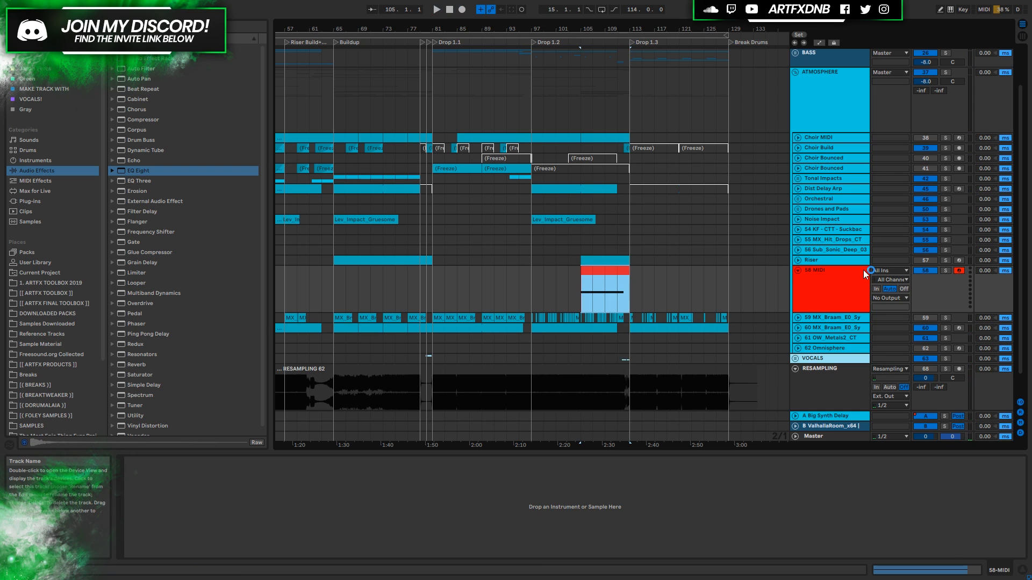
pyautogui.click(35, 160)
pyautogui.click(601, 273)
pyautogui.doubleClick(601, 273)
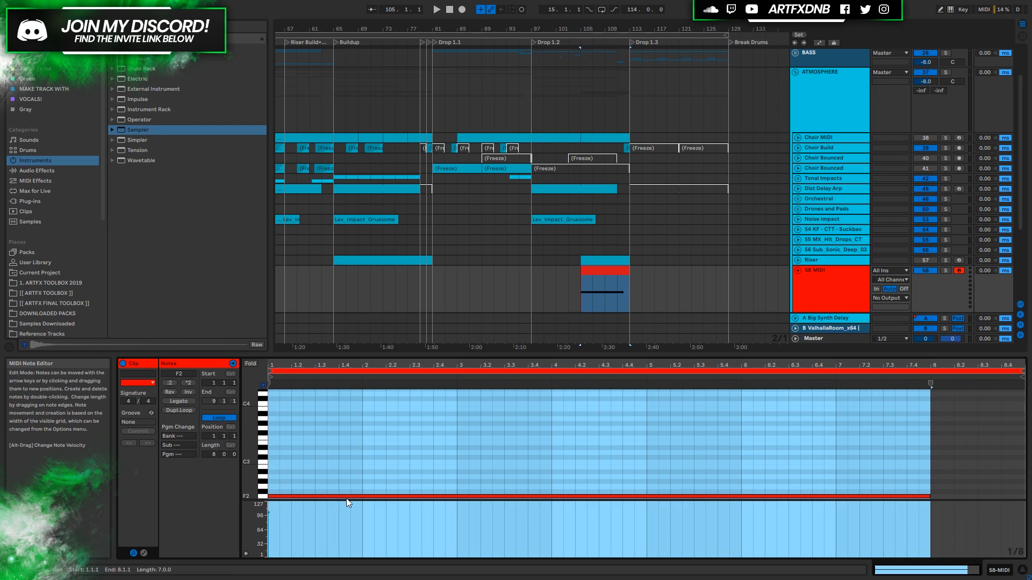
pyautogui.click(149, 553)
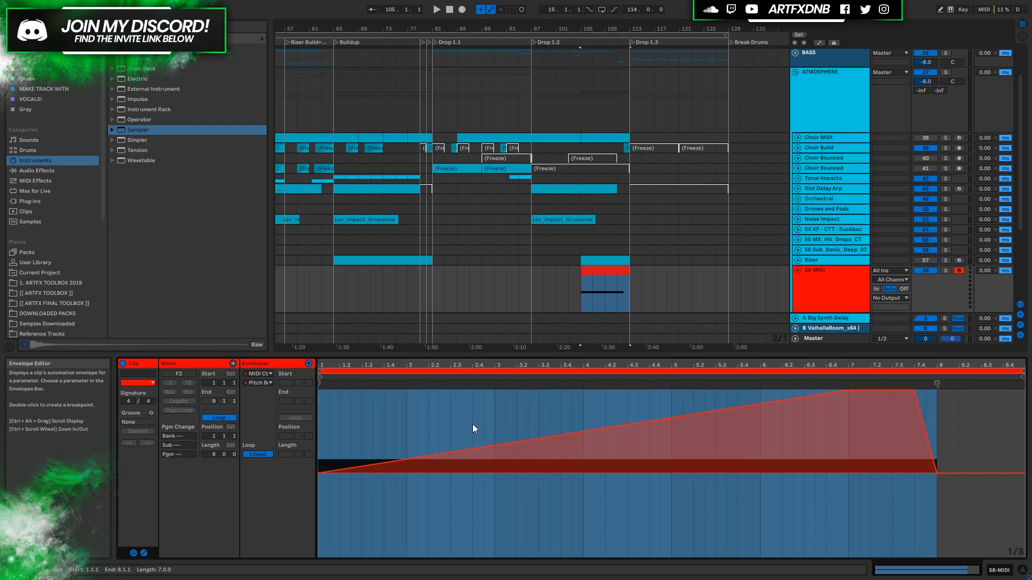
# - Load Sampler onto the red MIDI track and set its pitch bend range to +24 st
pyautogui.hotkey('shift', 'Tab')
pyautogui.moveTo(129, 131)
pyautogui.mouseDown()
pyautogui.moveTo(315, 488)
pyautogui.moveTo(350, 408)
pyautogui.mouseUp()
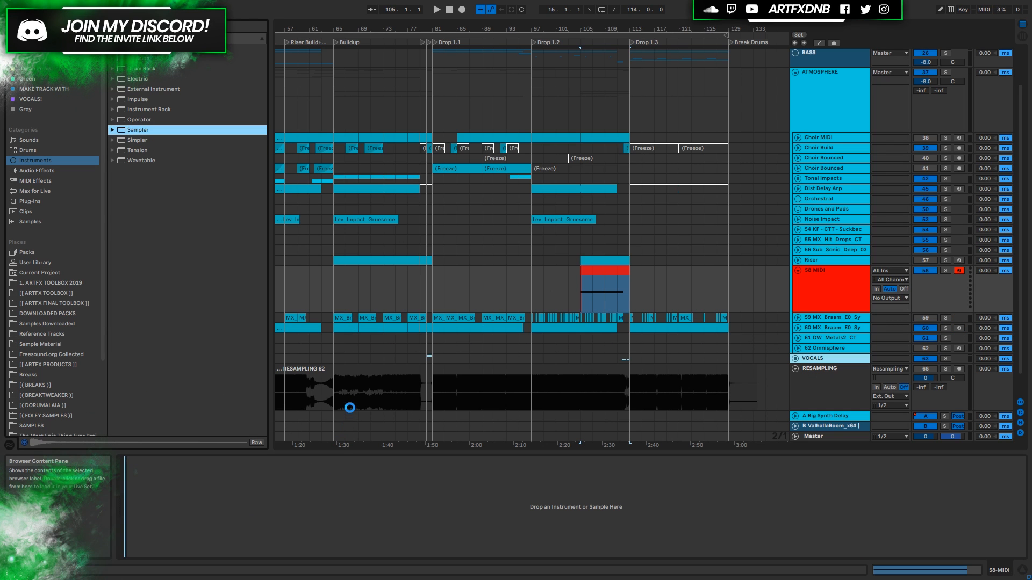
pyautogui.click(473, 461)
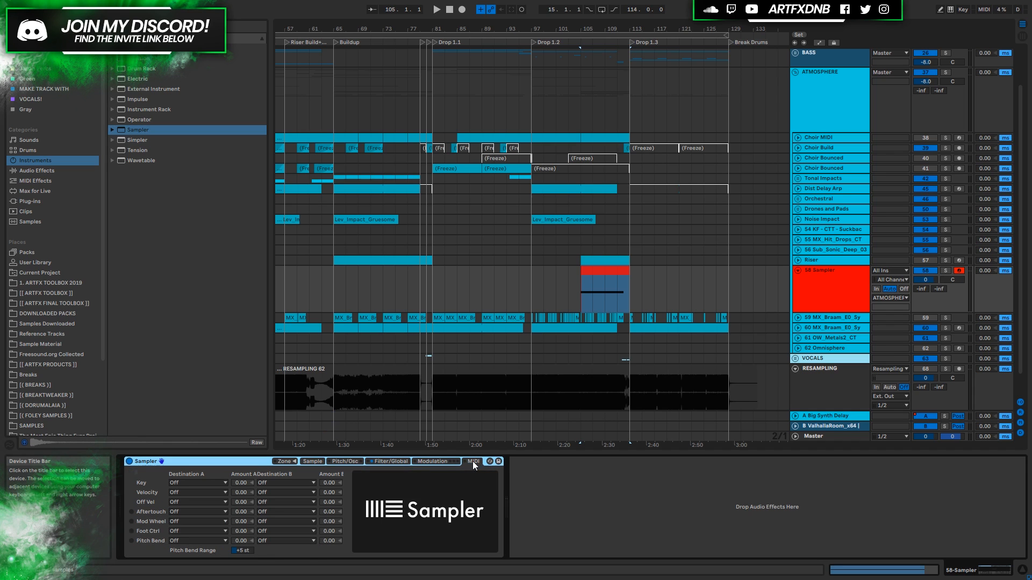
pyautogui.click(245, 550)
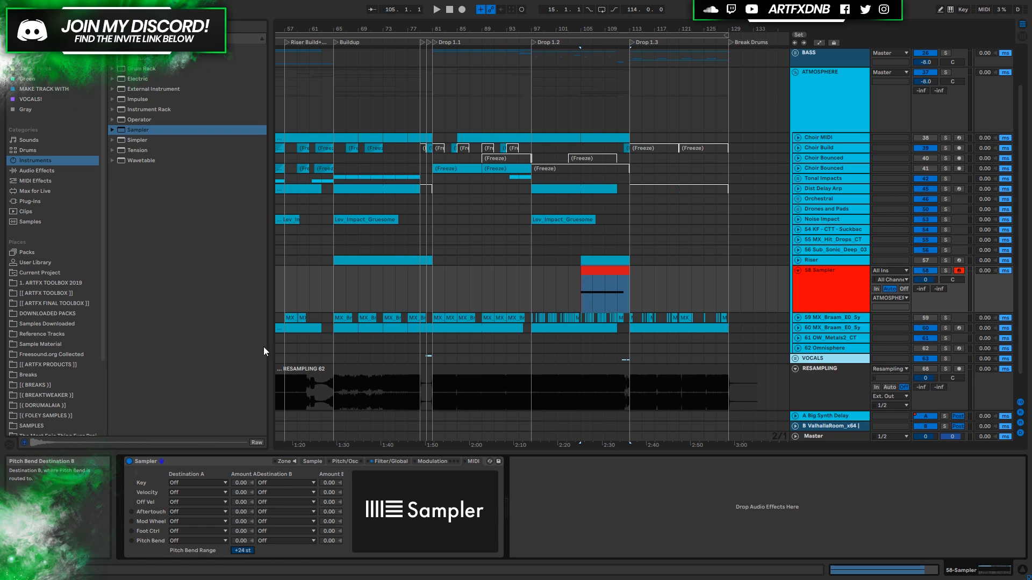
# - Load JML_F# Atmos_4.wav from DOWNLOADED PACKS into Sampler and set its root key to F#2
pyautogui.click(310, 463)
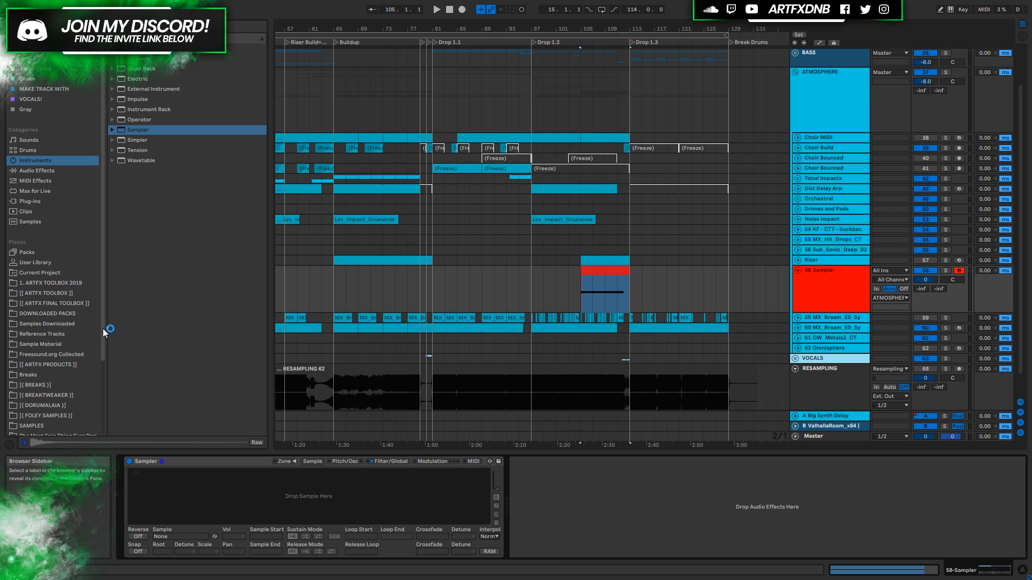
pyautogui.click(65, 314)
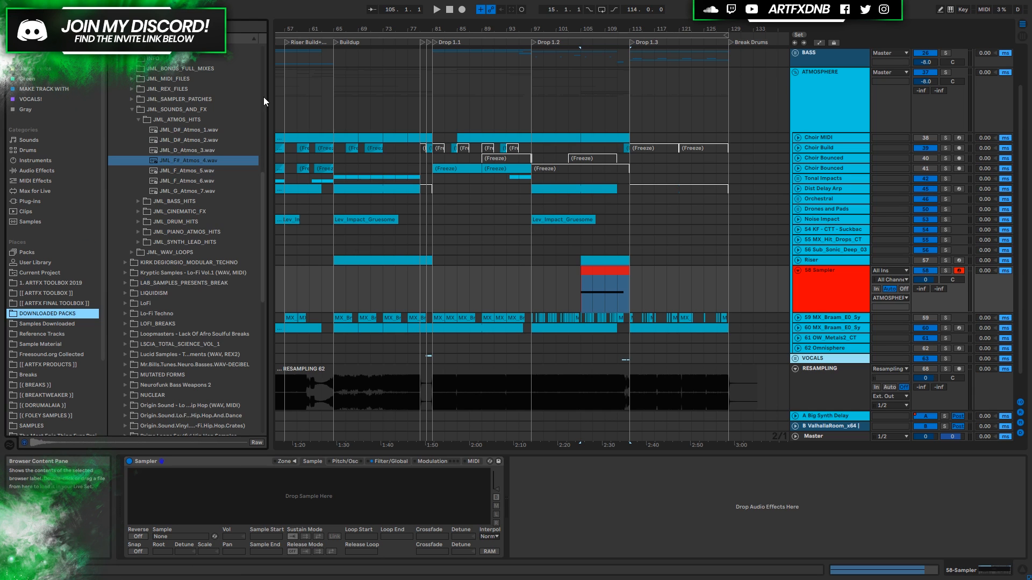
pyautogui.click(194, 160)
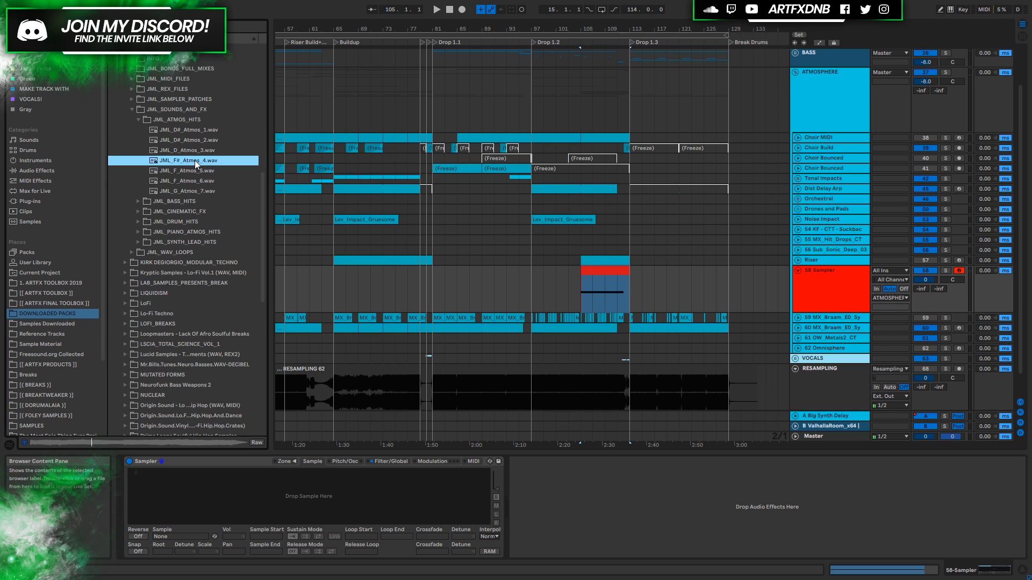
pyautogui.moveTo(194, 160); pyautogui.dragTo(352, 462)
pyautogui.moveTo(278, 488); pyautogui.dragTo(278, 489)
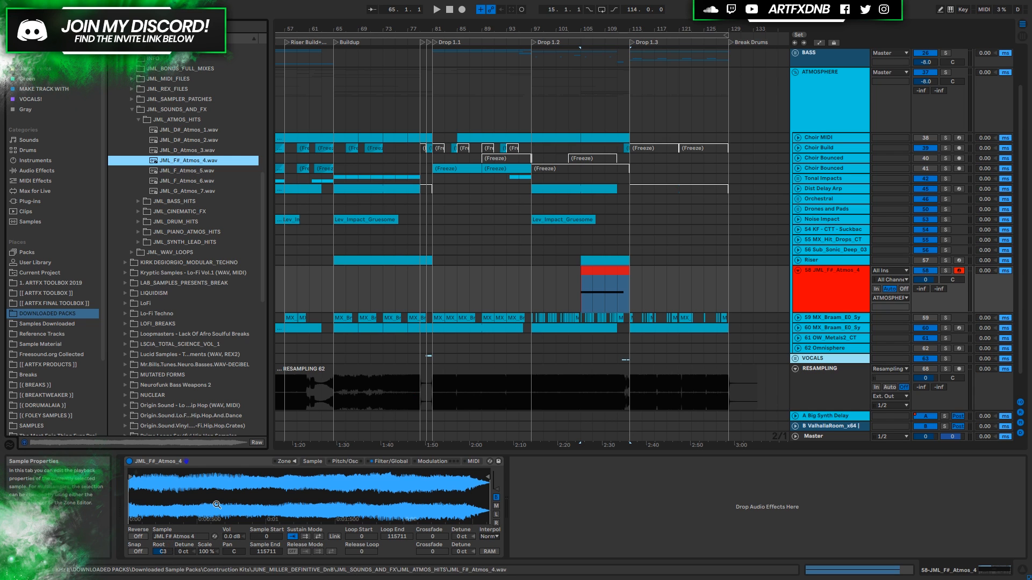
pyautogui.click(166, 552)
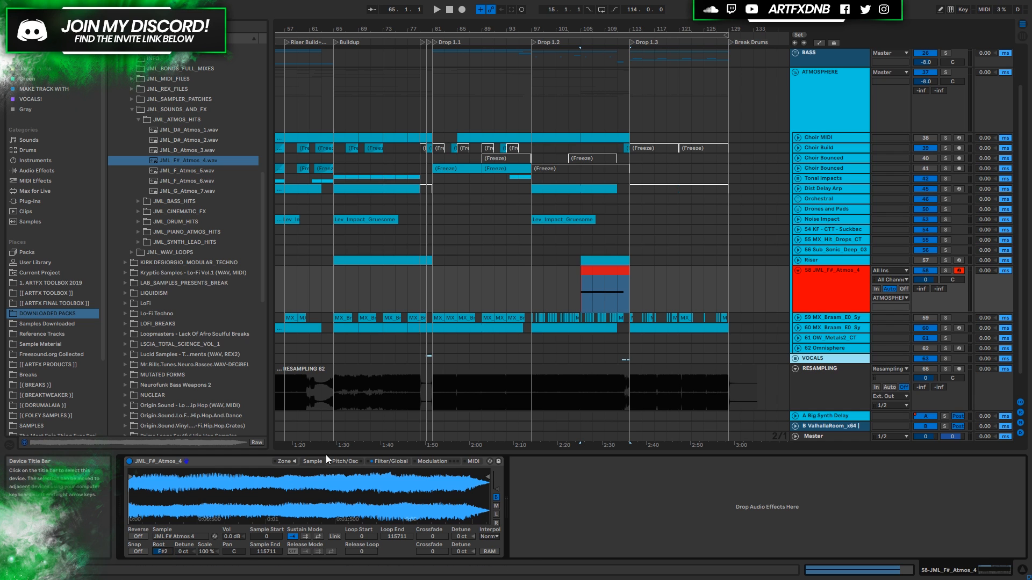
# - Solo the Sampler track and audition its clip from bar 105
pyautogui.click(944, 270)
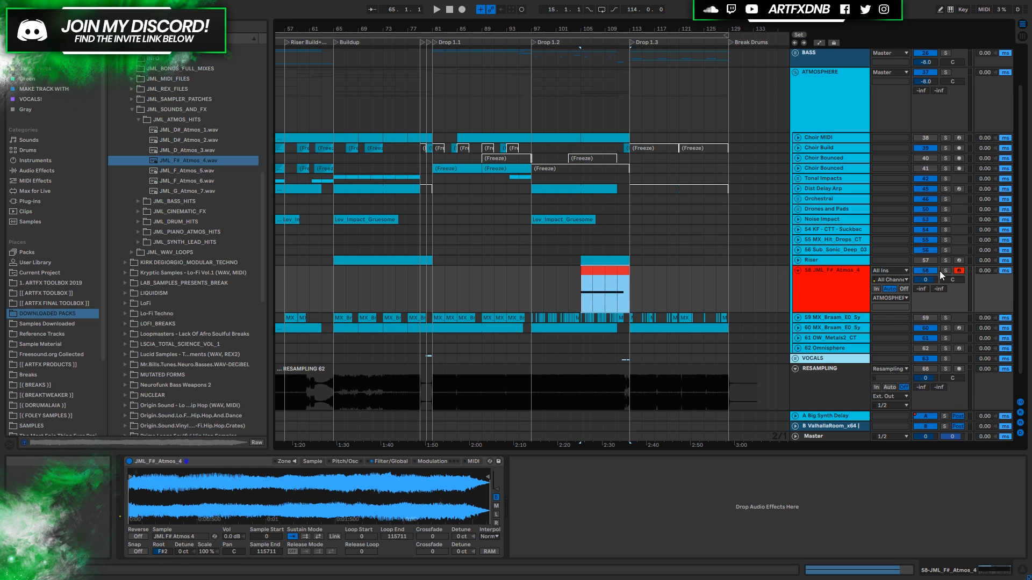
pyautogui.click(584, 269)
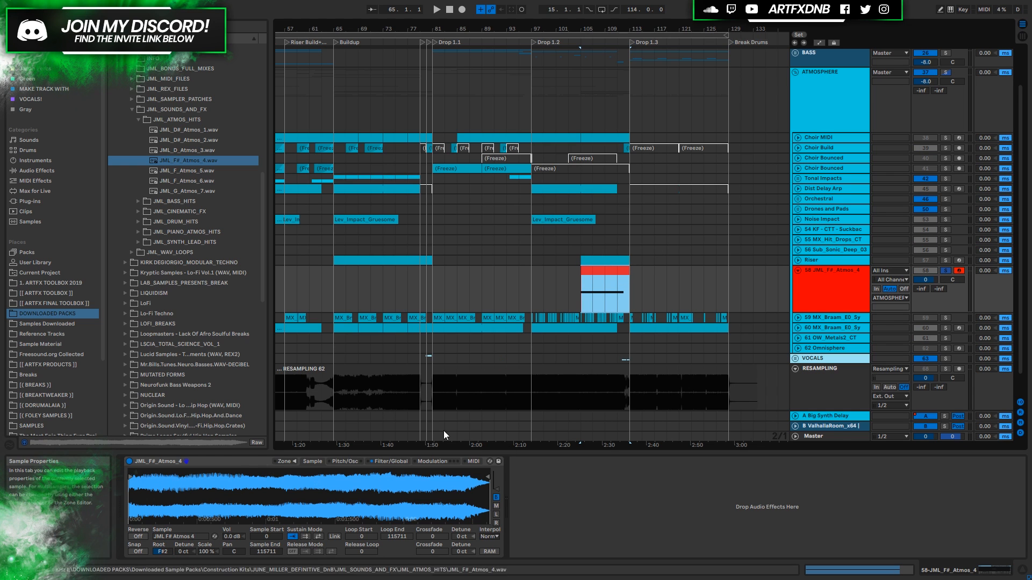
pyautogui.press('space')
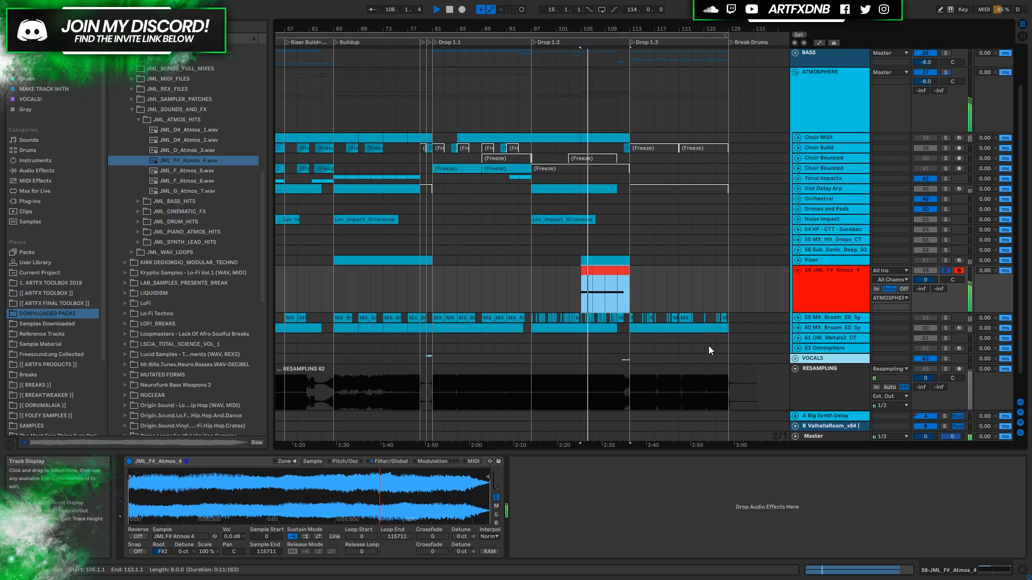
pyautogui.press('space')
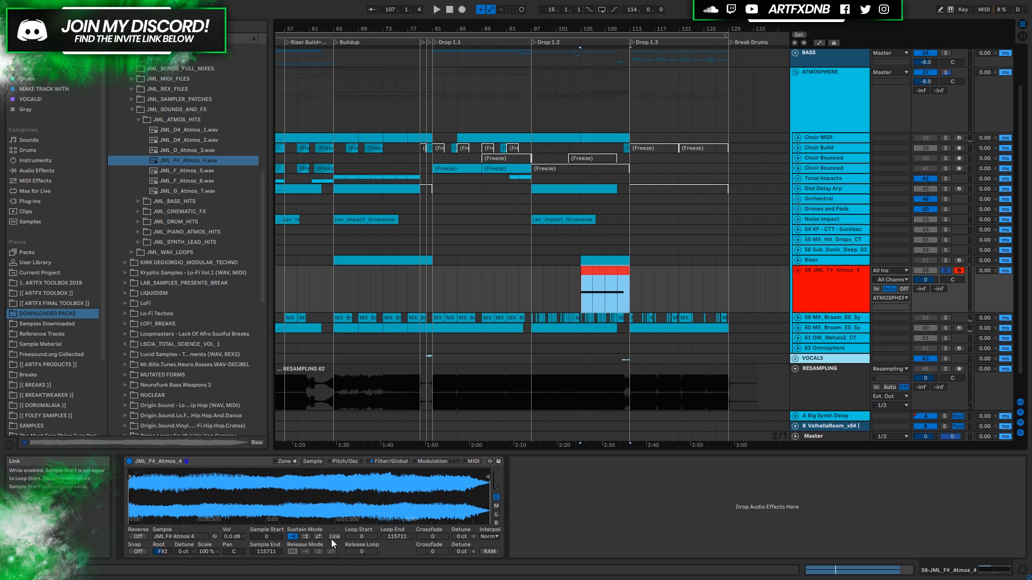
# - Enable the forward sustain loop and set its region from about 17022 to about 79261
pyautogui.click(305, 536)
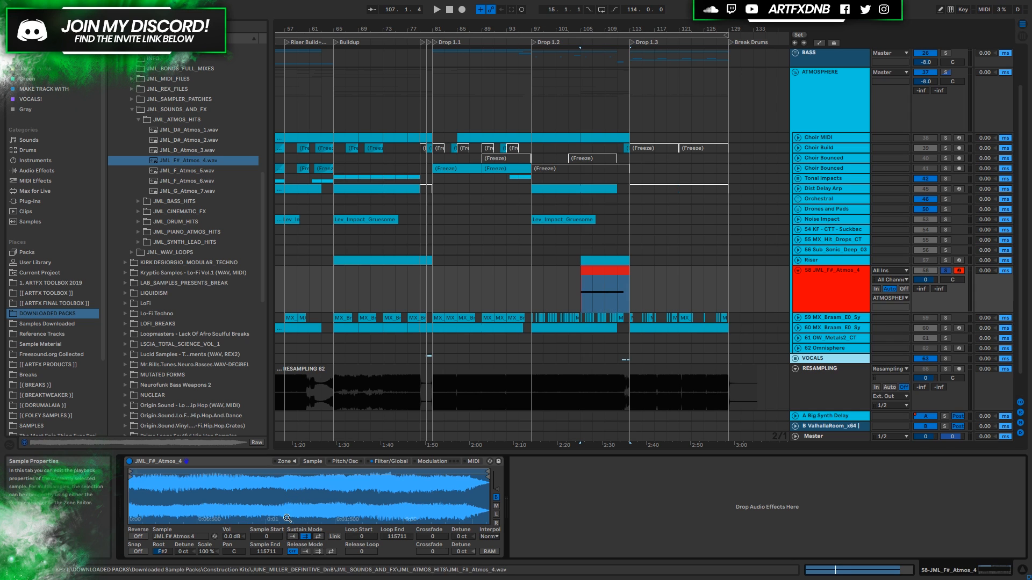
pyautogui.click(318, 537)
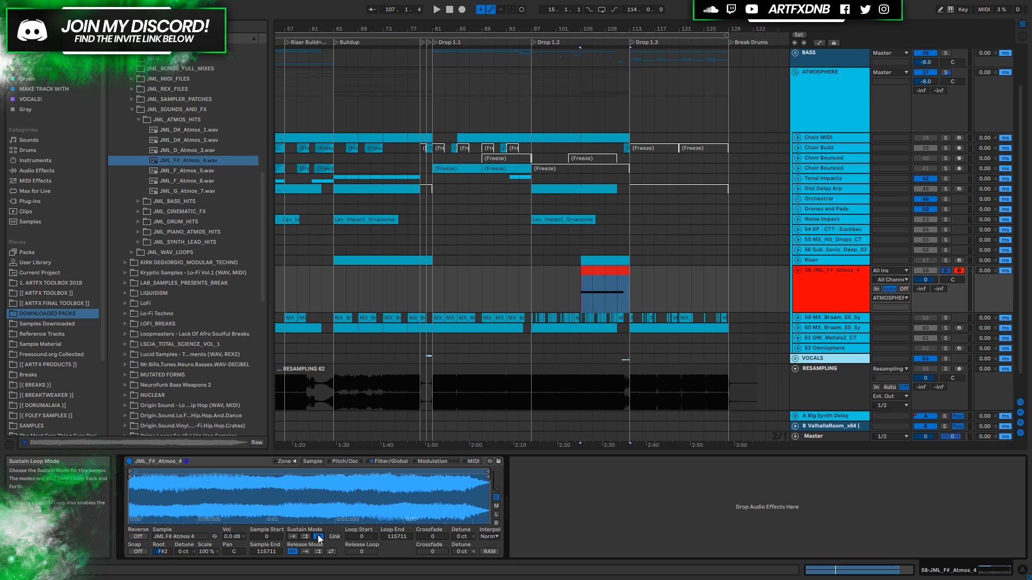
pyautogui.click(305, 537)
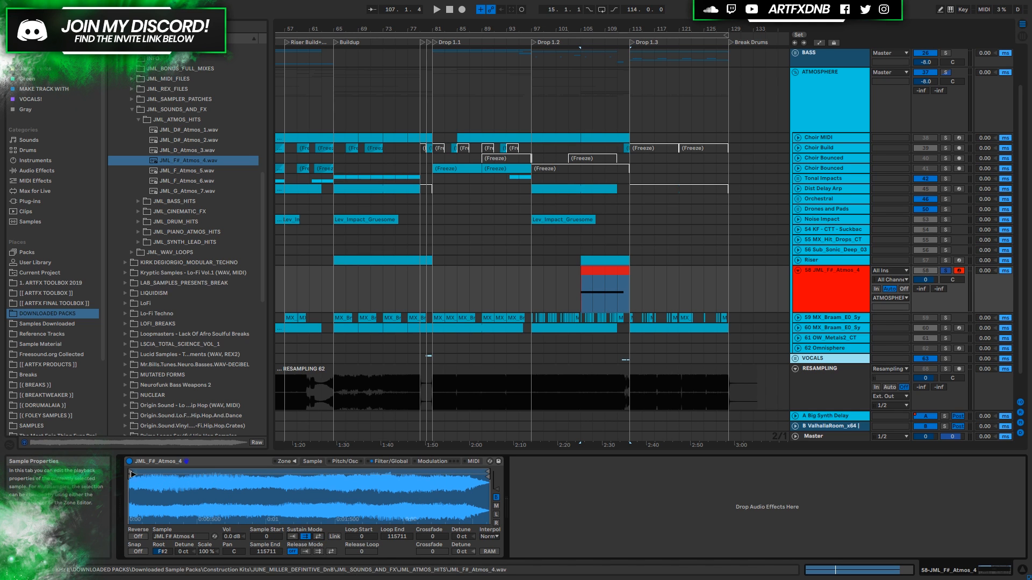
pyautogui.moveTo(130, 473)
pyautogui.mouseDown()
pyautogui.moveTo(222, 478)
pyautogui.moveTo(207, 480)
pyautogui.mouseUp()
pyautogui.moveTo(488, 469)
pyautogui.mouseDown()
pyautogui.moveTo(371, 470)
pyautogui.moveTo(390, 471)
pyautogui.mouseUp()
pyautogui.moveTo(260, 473); pyautogui.dragTo(245, 472)
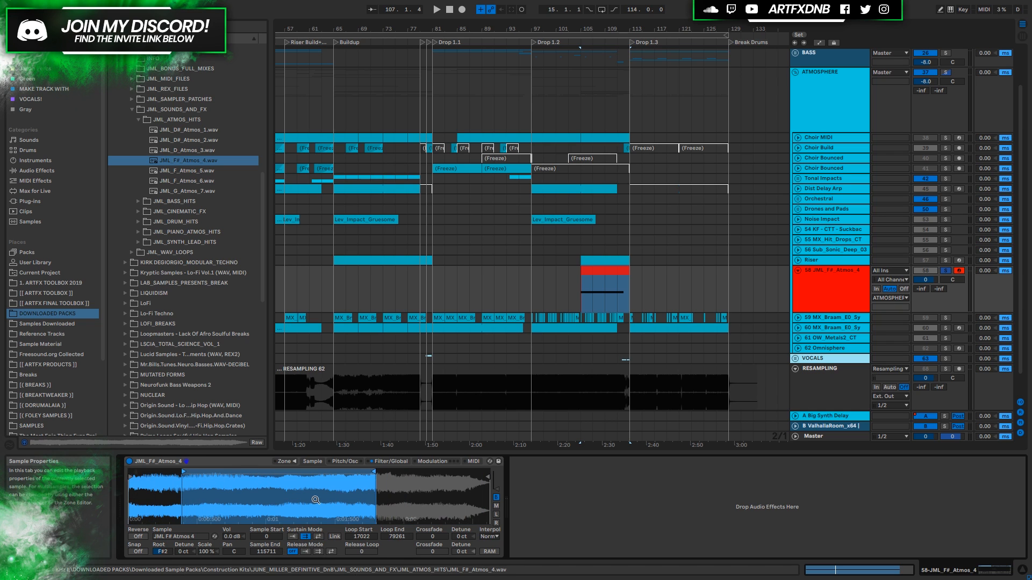
# - Link the sample start to the loop start, shift the loop to about 18053–80636, and audition the clip
pyautogui.click(334, 537)
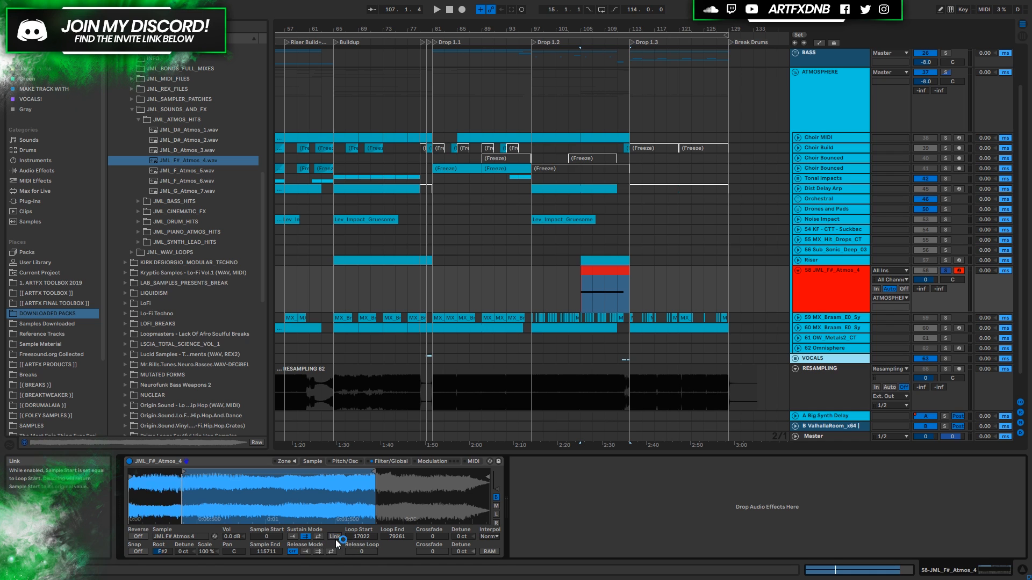
pyautogui.moveTo(179, 476)
pyautogui.mouseDown()
pyautogui.moveTo(305, 478)
pyautogui.moveTo(182, 487)
pyautogui.mouseUp()
pyautogui.moveTo(330, 472)
pyautogui.mouseDown()
pyautogui.moveTo(349, 473)
pyautogui.moveTo(334, 472)
pyautogui.mouseUp()
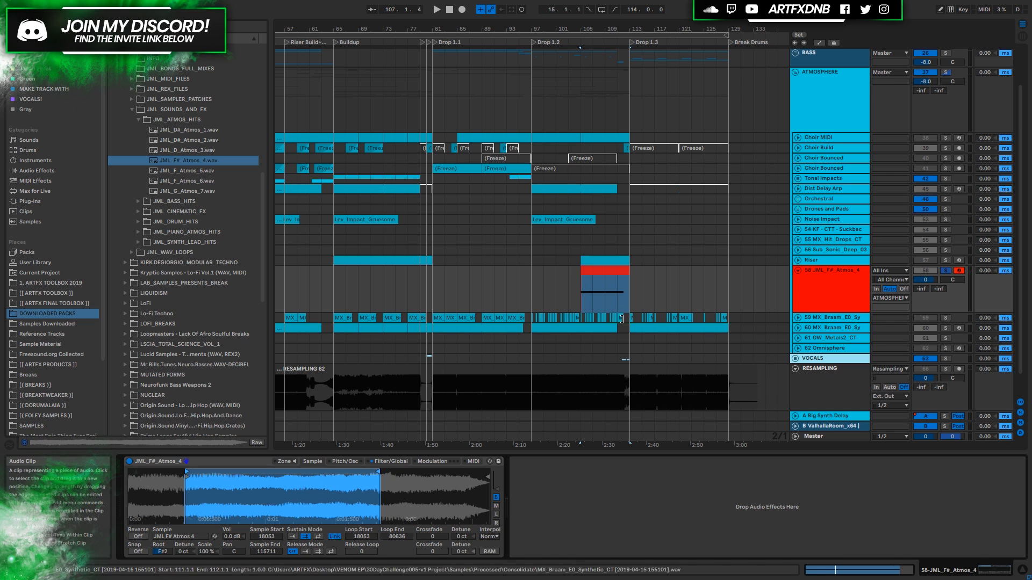
pyautogui.press('space')
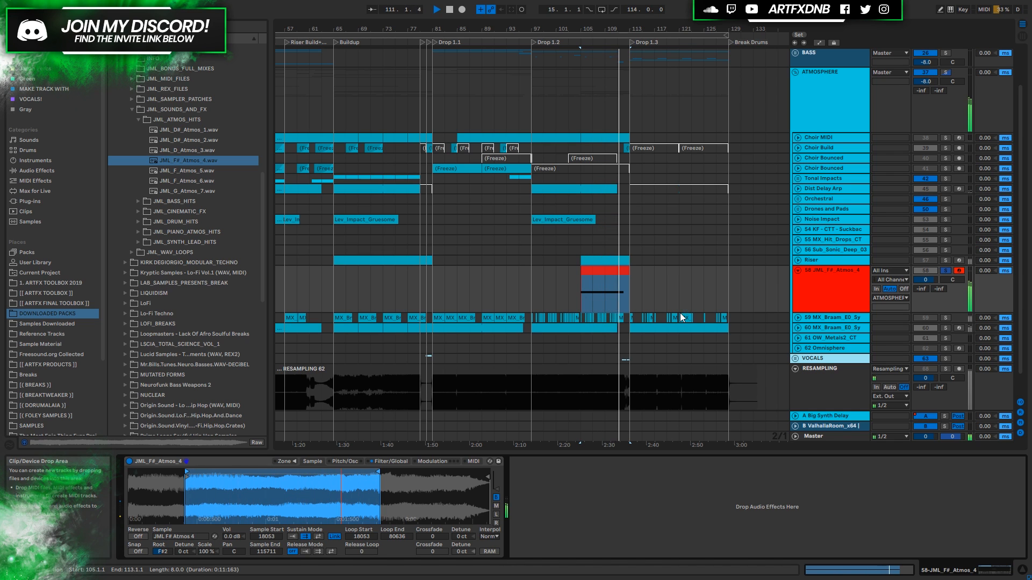
pyautogui.press('space')
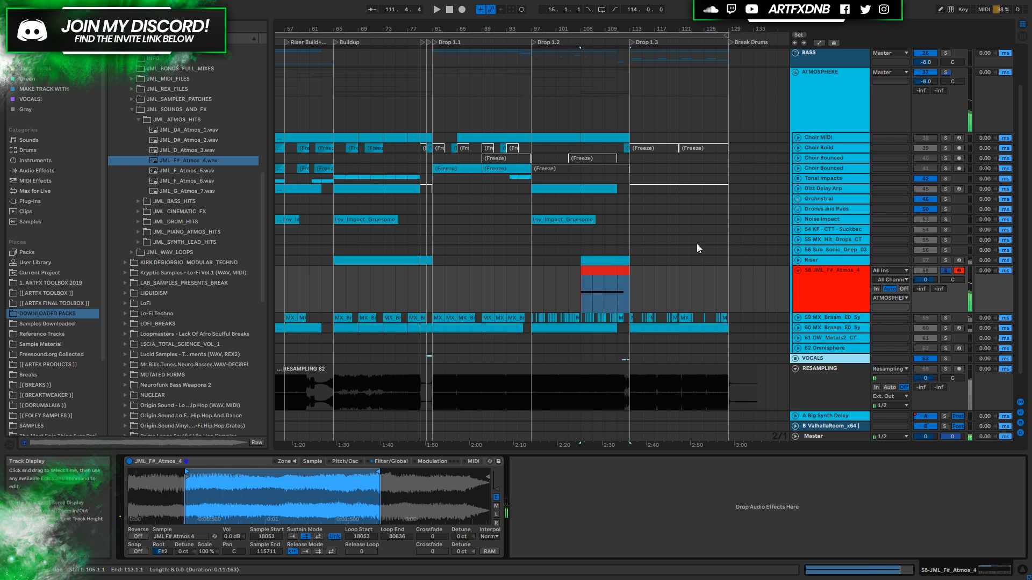
# - Set the sustain loop to about 38513–83731 with a crossfade of about 12556, and audition the clip
pyautogui.doubleClick(606, 271)
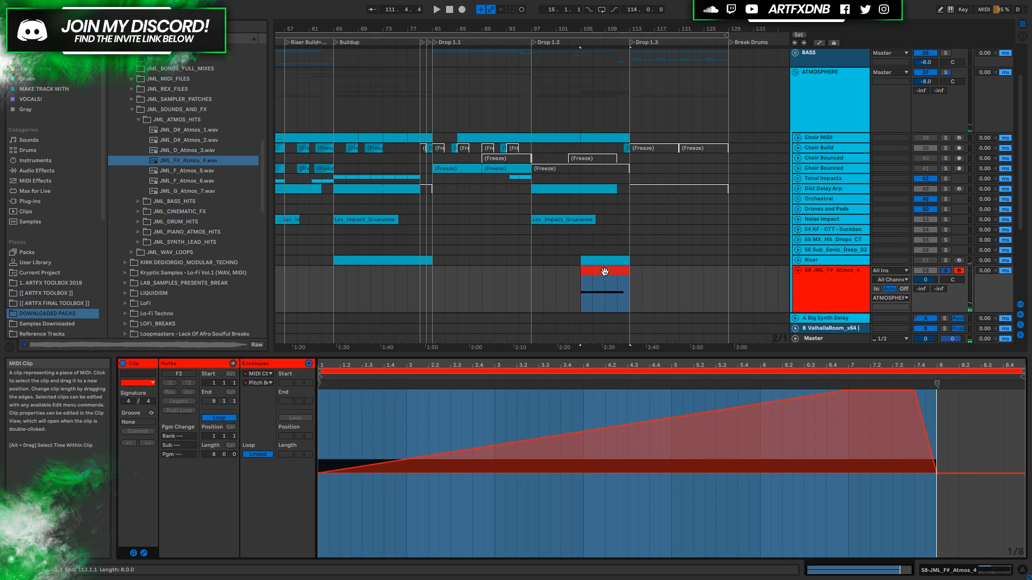
pyautogui.click(962, 571)
pyautogui.moveTo(377, 472)
pyautogui.mouseDown()
pyautogui.moveTo(301, 474)
pyautogui.moveTo(329, 479)
pyautogui.mouseUp()
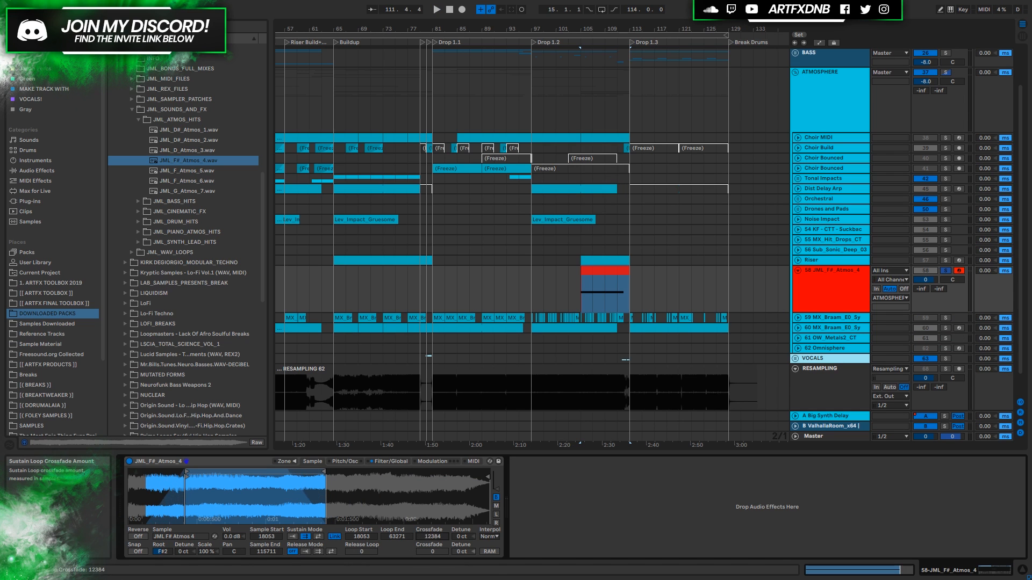
pyautogui.moveTo(247, 471); pyautogui.dragTo(311, 471)
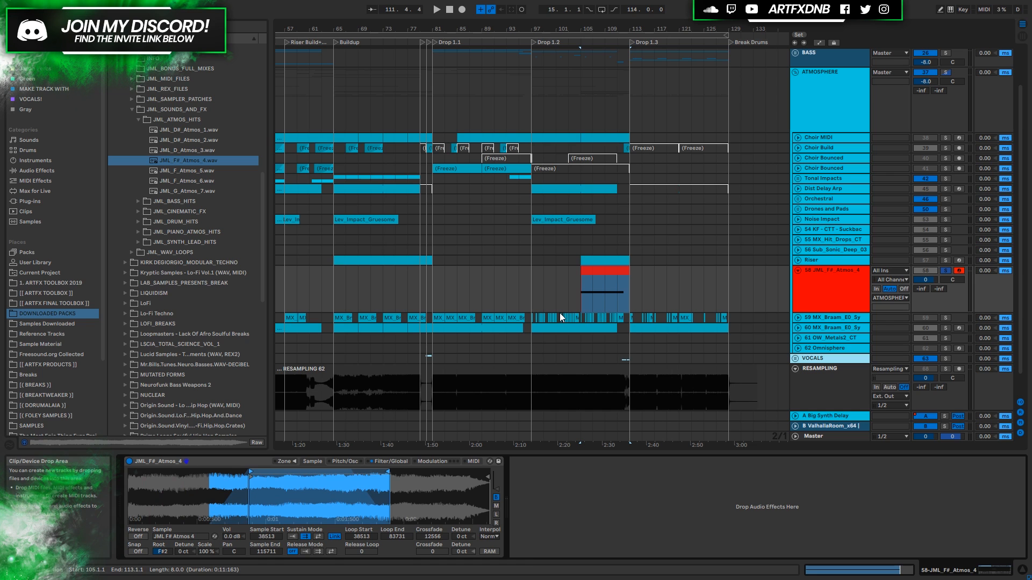
pyautogui.press('space')
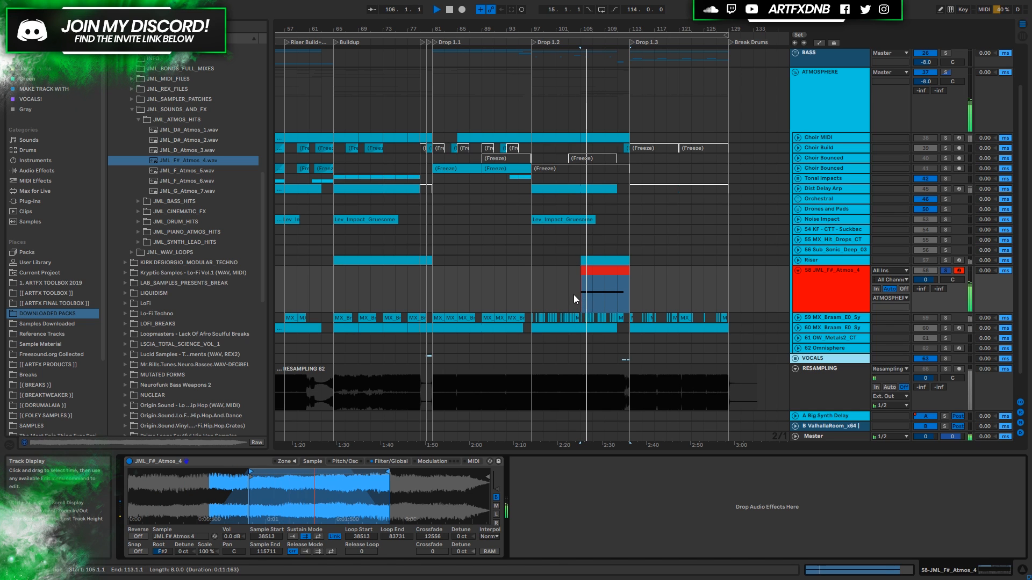
pyautogui.press('space')
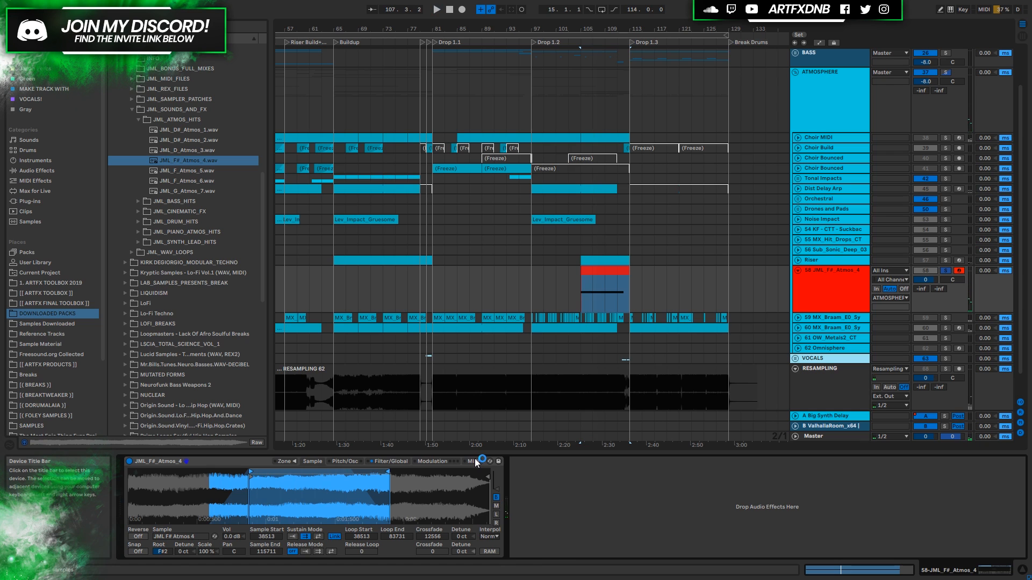
# - Route Sampler's Mod Wheel to Loop Length with an amount of 100
pyautogui.click(473, 461)
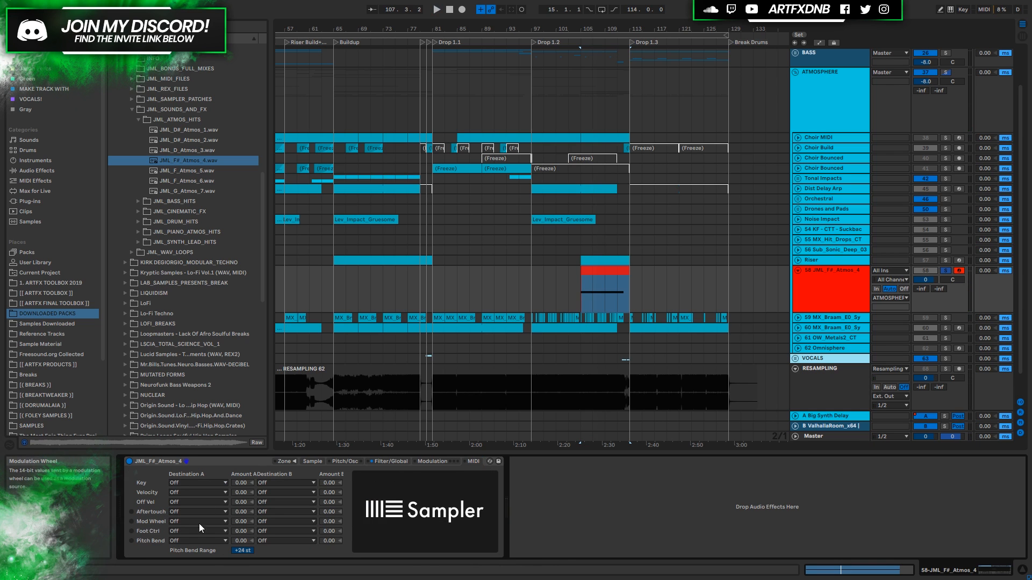
pyautogui.click(179, 522)
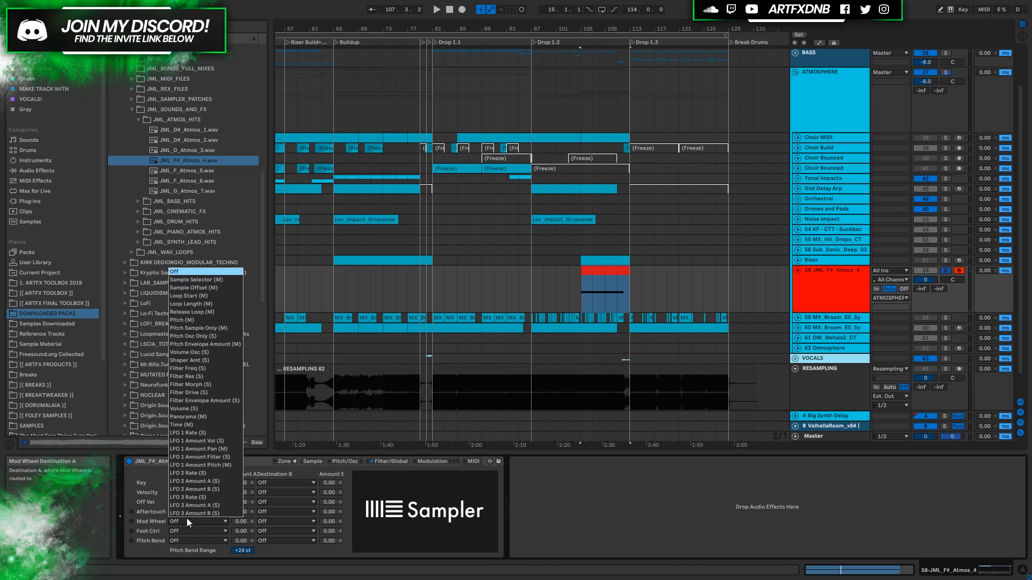
pyautogui.click(187, 304)
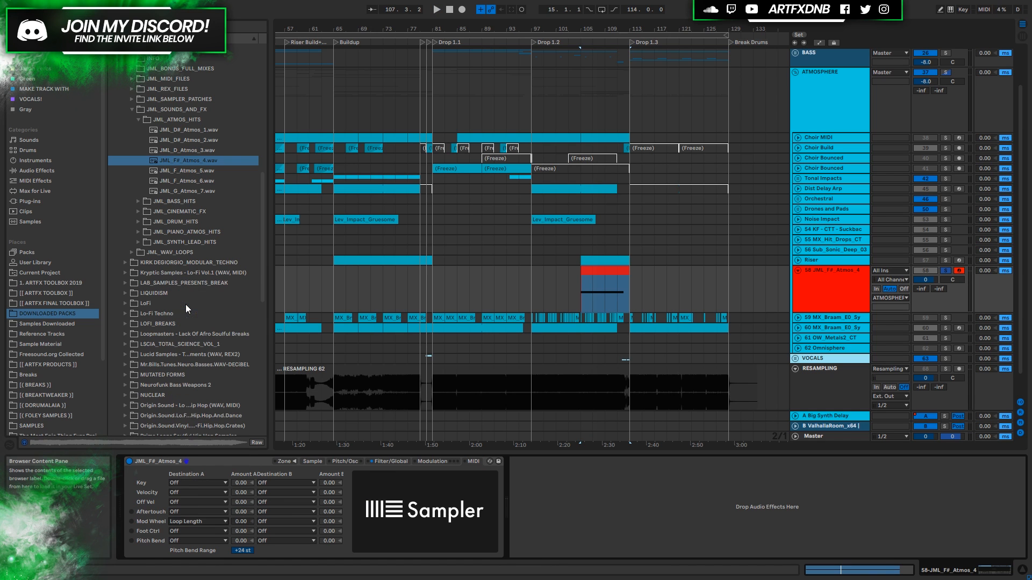
pyautogui.moveTo(241, 521); pyautogui.dragTo(241, 492)
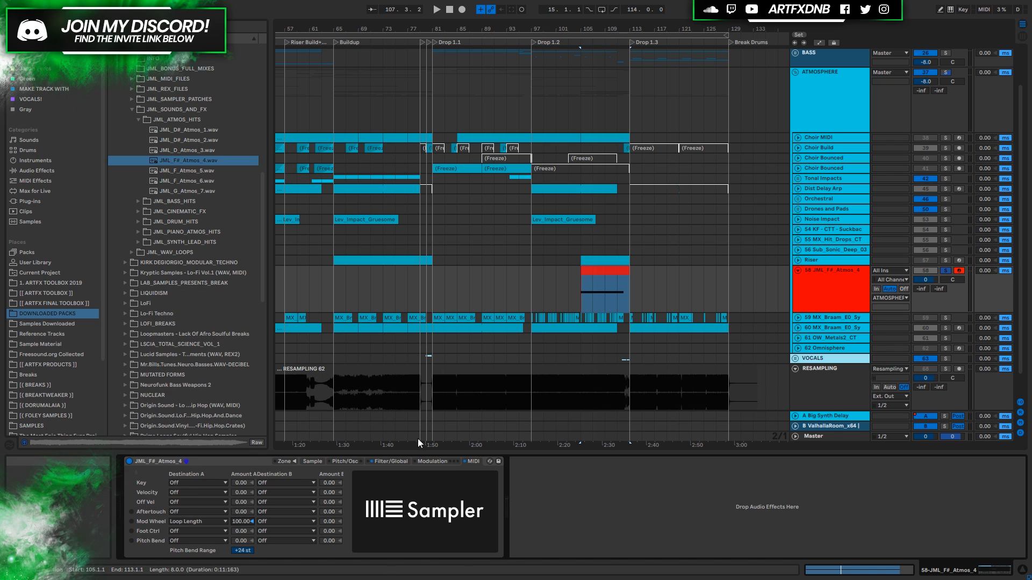
# - Draw the clip's modulation (CC 1) envelope from 127 down to 37 around bar 7, rising back to the maximum at bar 8
pyautogui.doubleClick(614, 270)
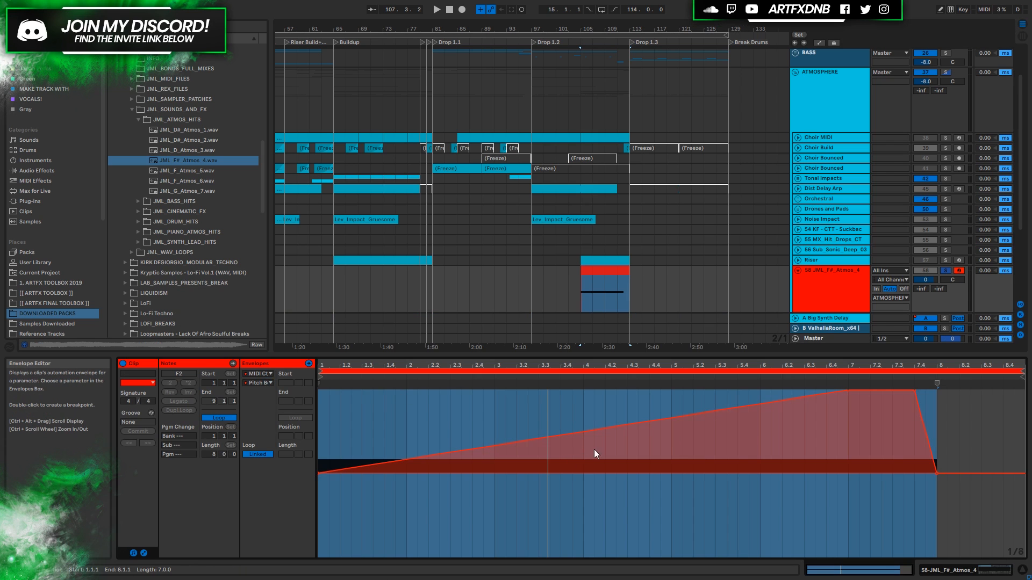
pyautogui.click(259, 382)
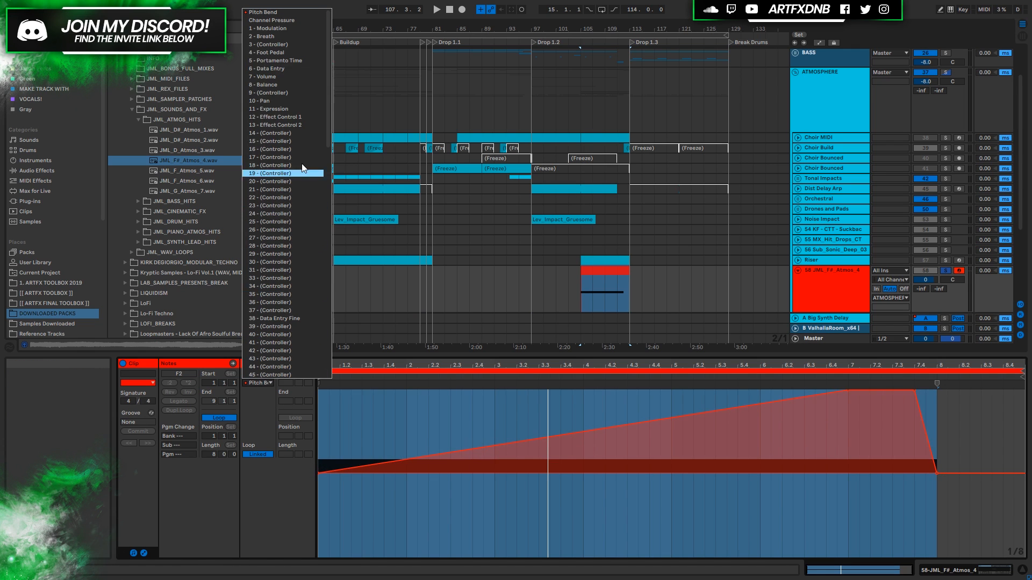
pyautogui.click(272, 28)
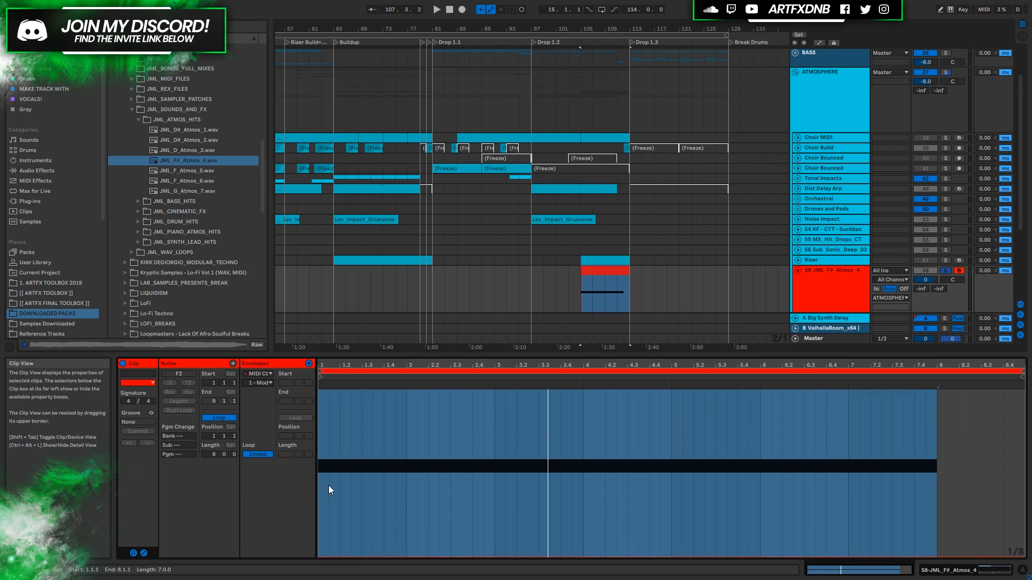
pyautogui.moveTo(321, 557); pyautogui.dragTo(321, 388)
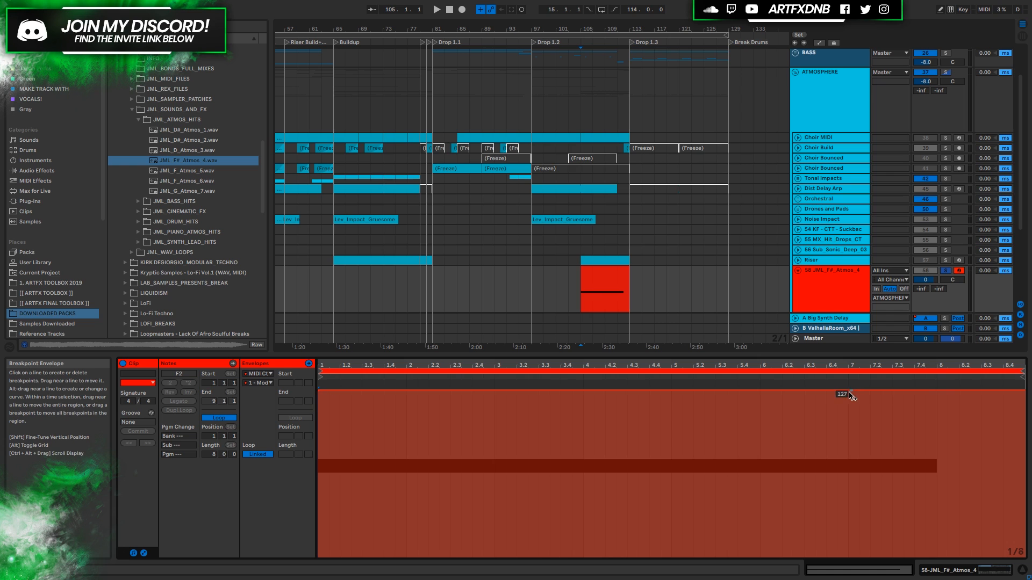
pyautogui.moveTo(845, 393); pyautogui.dragTo(848, 508)
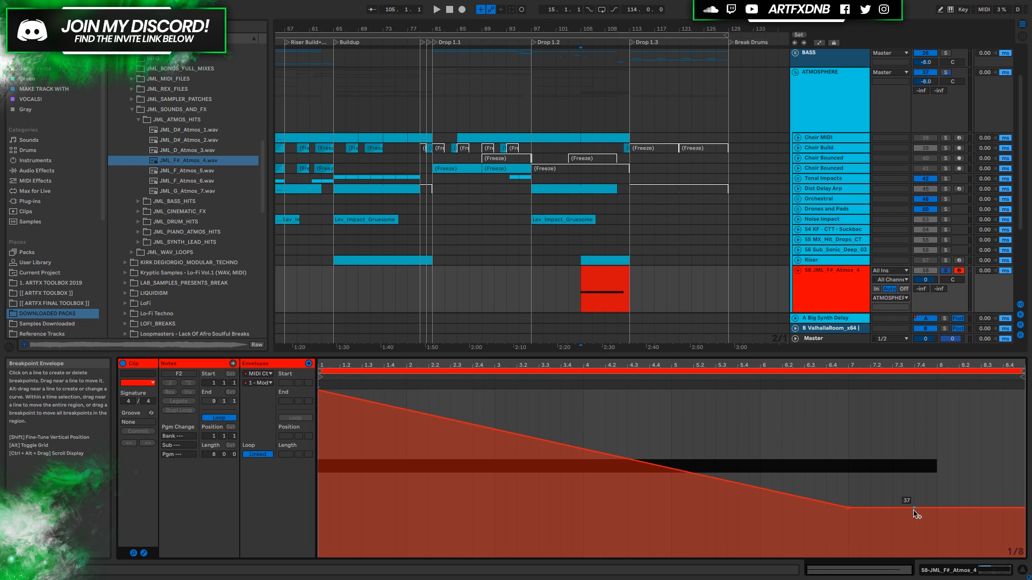
pyautogui.moveTo(938, 509); pyautogui.dragTo(937, 391)
# - Show Sampler's sample waveform and loop settings, and audition the atmosphere clip with its modulation envelope
pyautogui.click(613, 284)
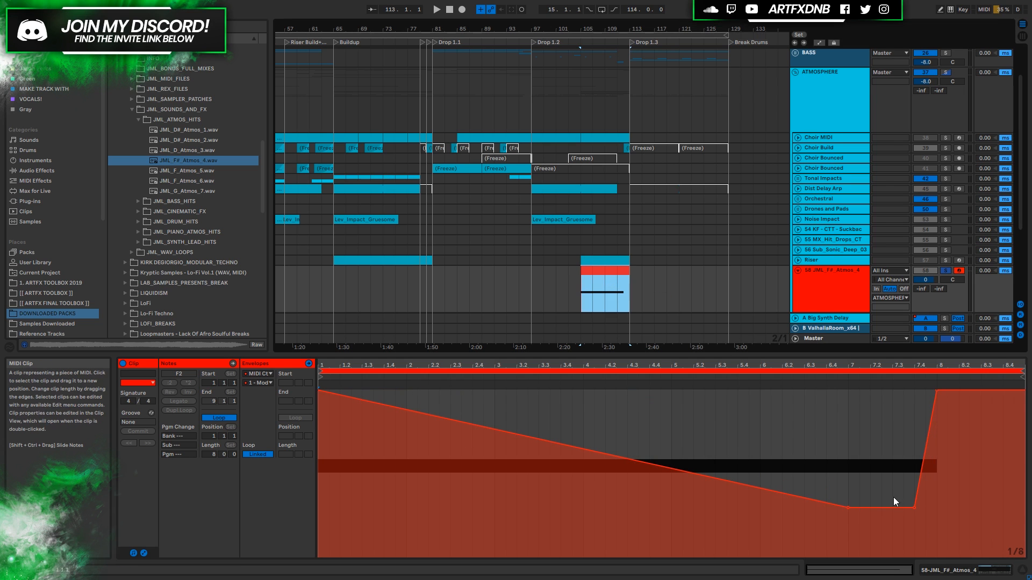
pyautogui.click(939, 573)
pyautogui.click(312, 461)
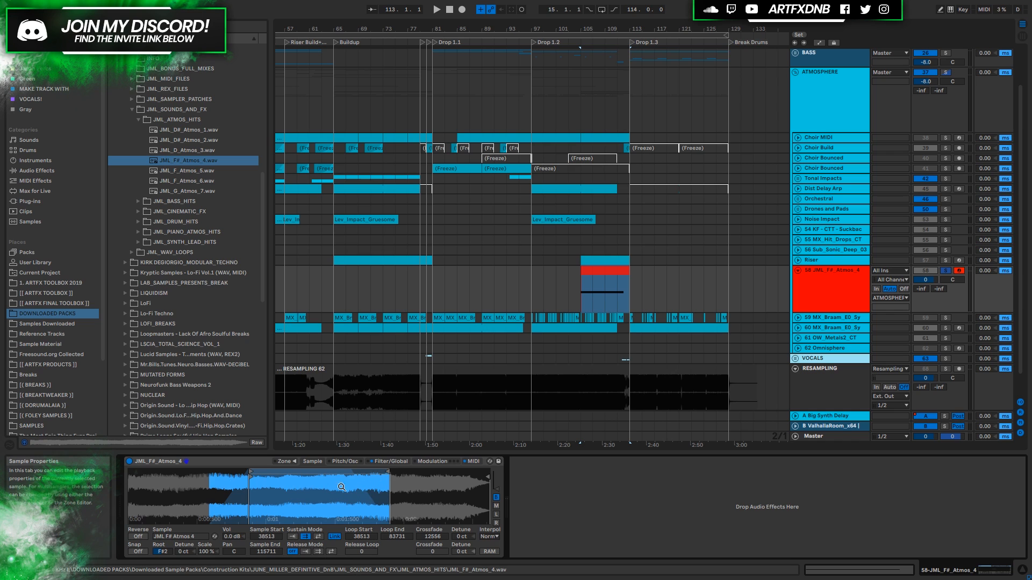
pyautogui.click(601, 269)
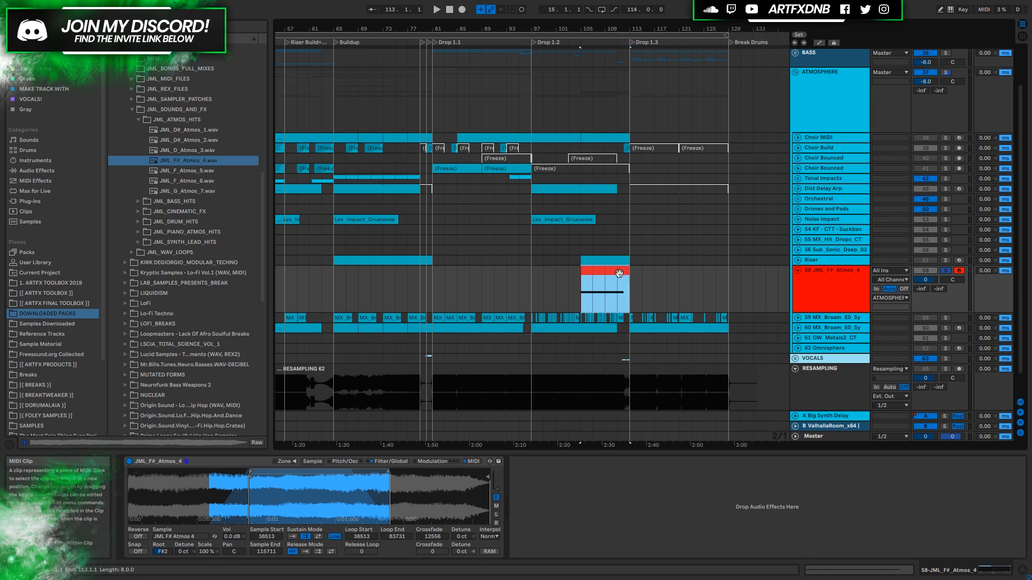
pyautogui.press('space')
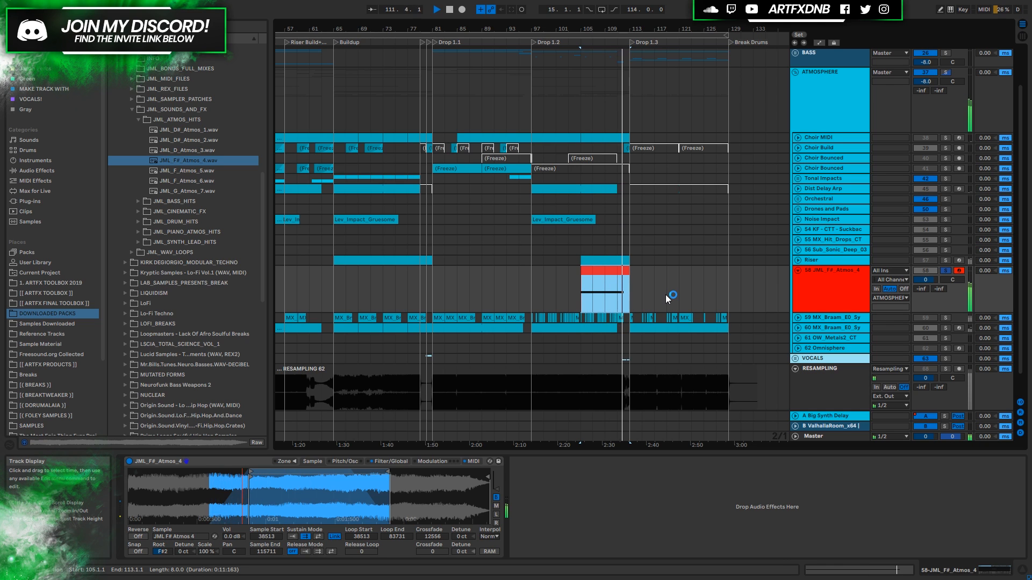
pyautogui.press('space')
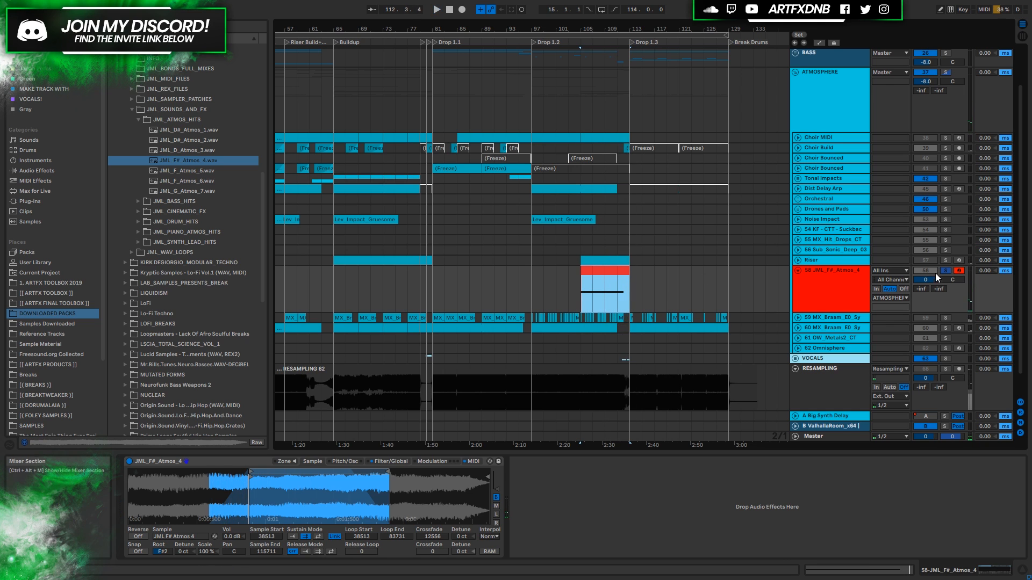
# - Add Auto Filter after Sampler and automate its low-pass frequency to rise from 986 Hz over the clip
pyautogui.click(50, 171)
pyautogui.moveTo(141, 68); pyautogui.dragTo(635, 526)
pyautogui.moveTo(590, 454); pyautogui.dragTo(584, 473)
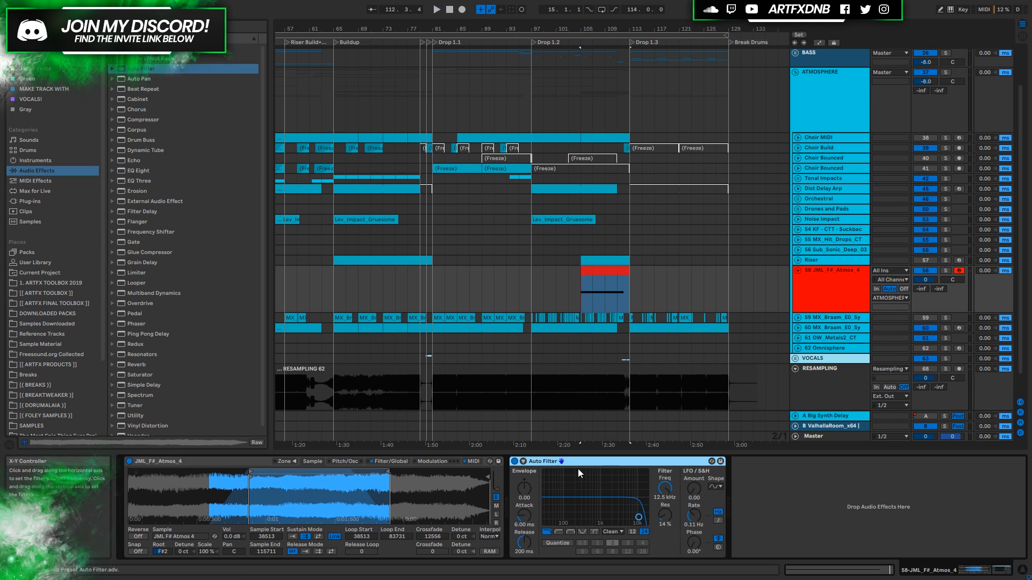
pyautogui.press('a')
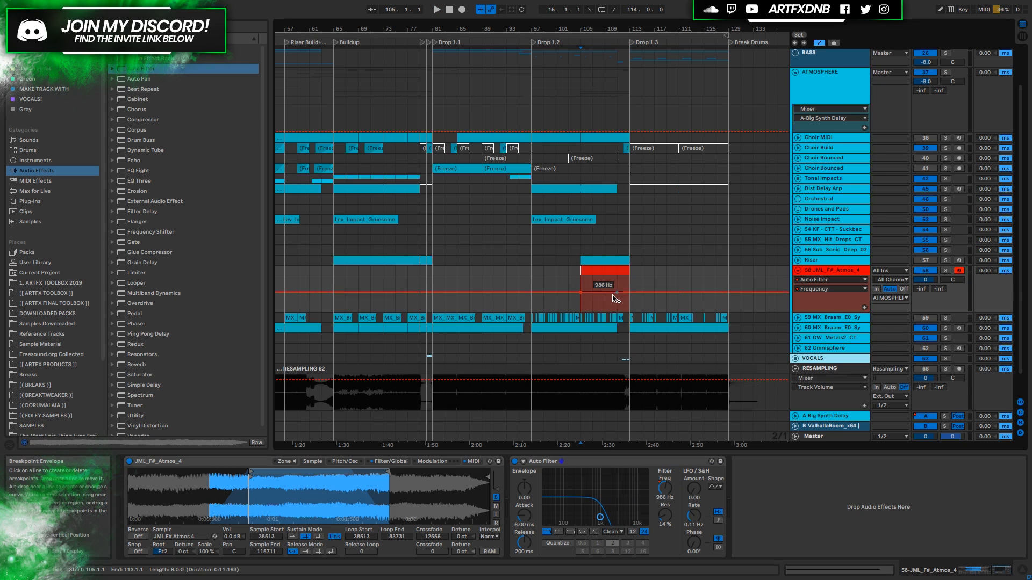
pyautogui.moveTo(617, 295); pyautogui.dragTo(617, 279)
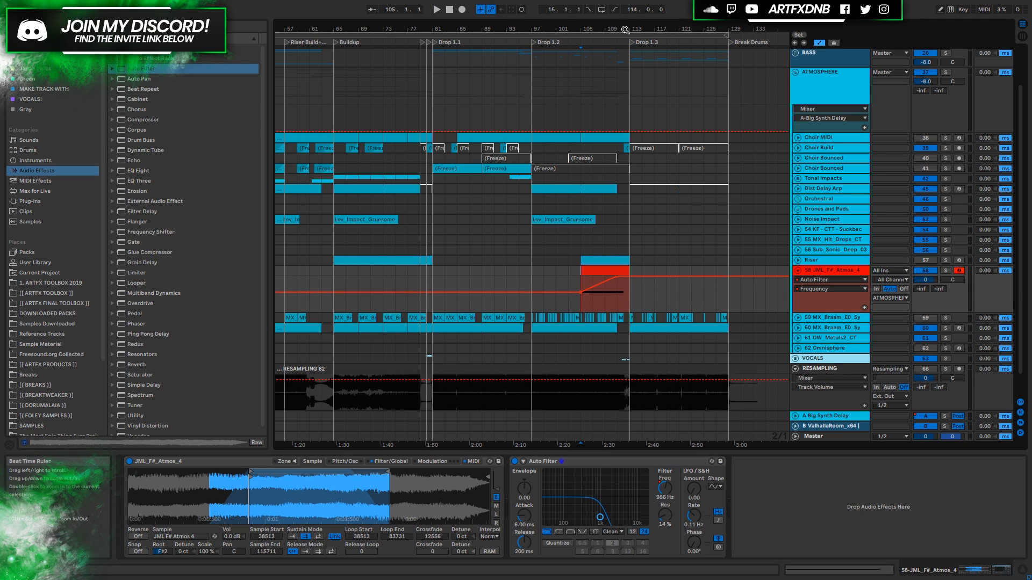
# - Add Utility after Auto Filter and automate its gain to fade up to 0 dB from the clip's start
pyautogui.moveTo(144, 417); pyautogui.dragTo(784, 511)
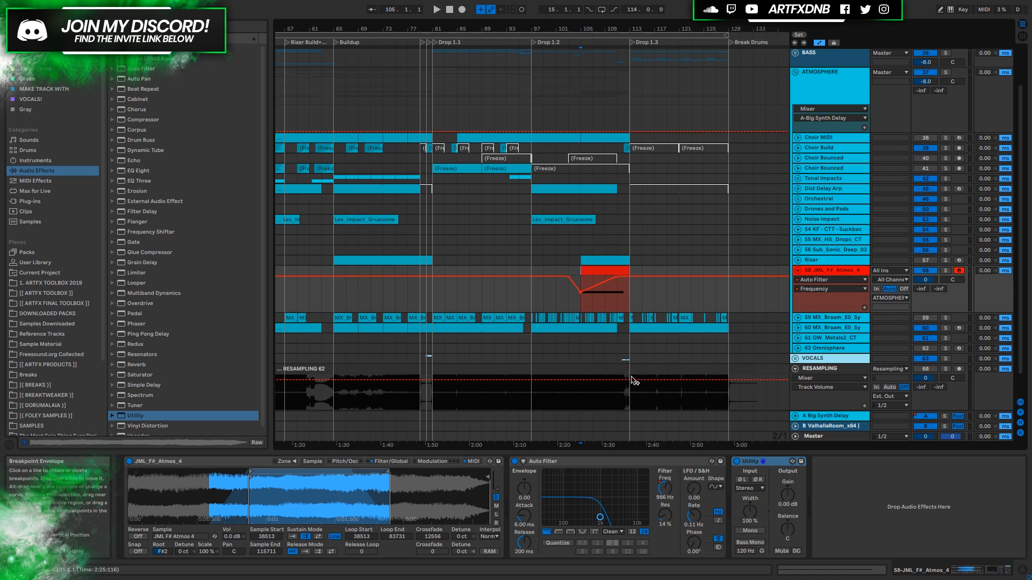
pyautogui.click(787, 494)
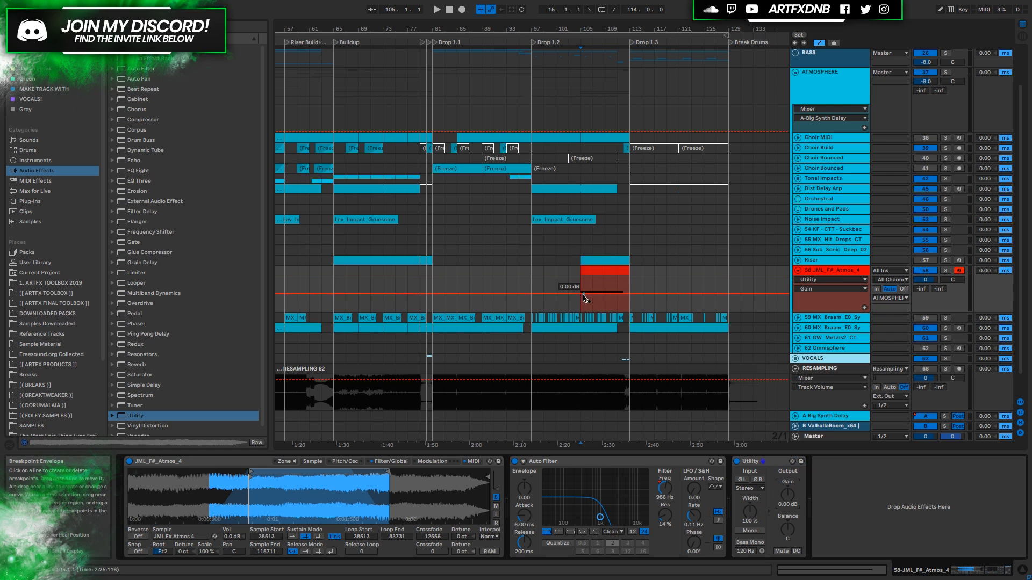
pyautogui.click(603, 294)
pyautogui.moveTo(580, 295); pyautogui.dragTo(580, 302)
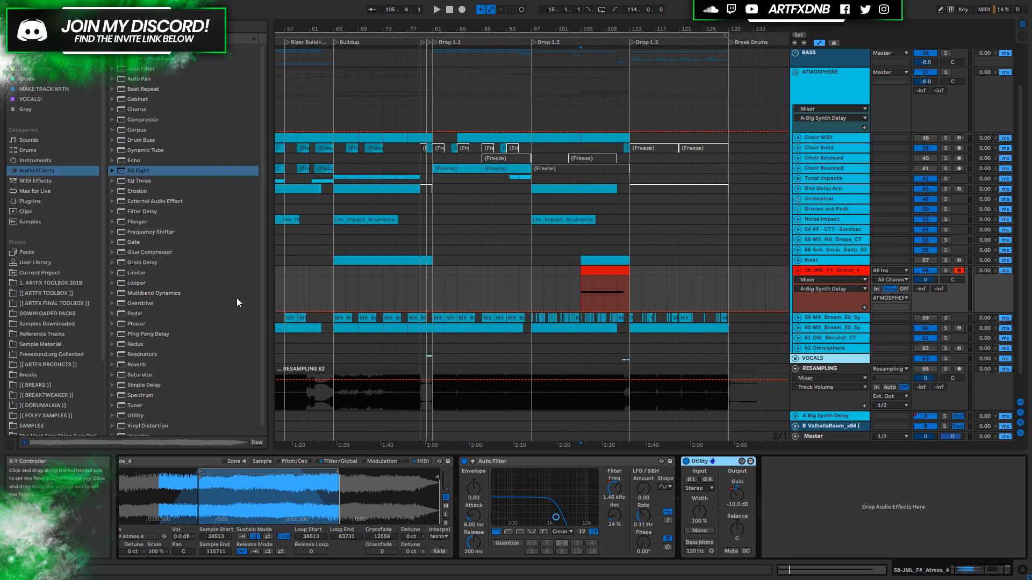
# - Add EQ Eight after Utility and enable band 1 as a low cut at about 147 Hz
pyautogui.moveTo(137, 173); pyautogui.dragTo(634, 354)
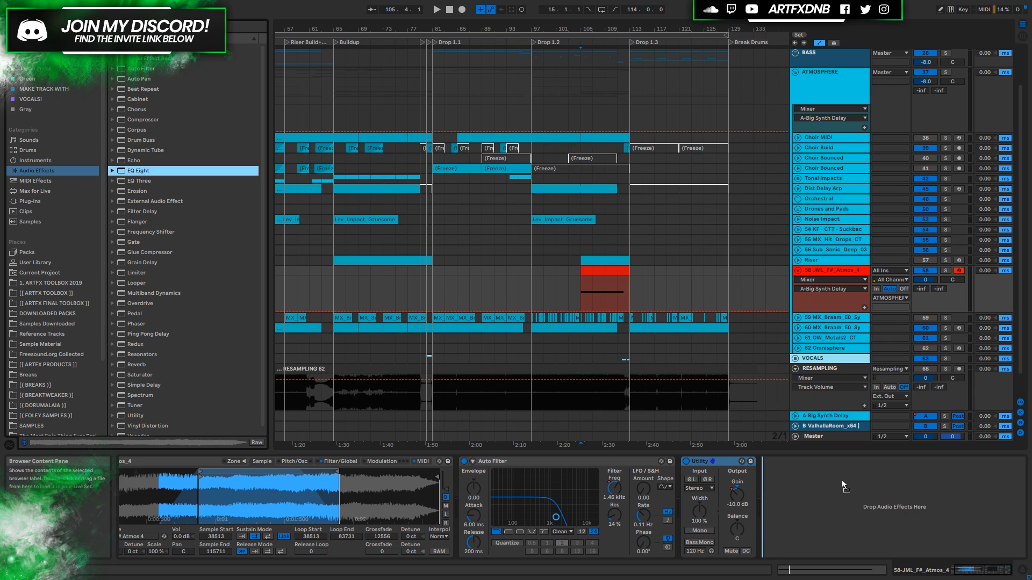
pyautogui.moveTo(756, 529); pyautogui.dragTo(757, 529)
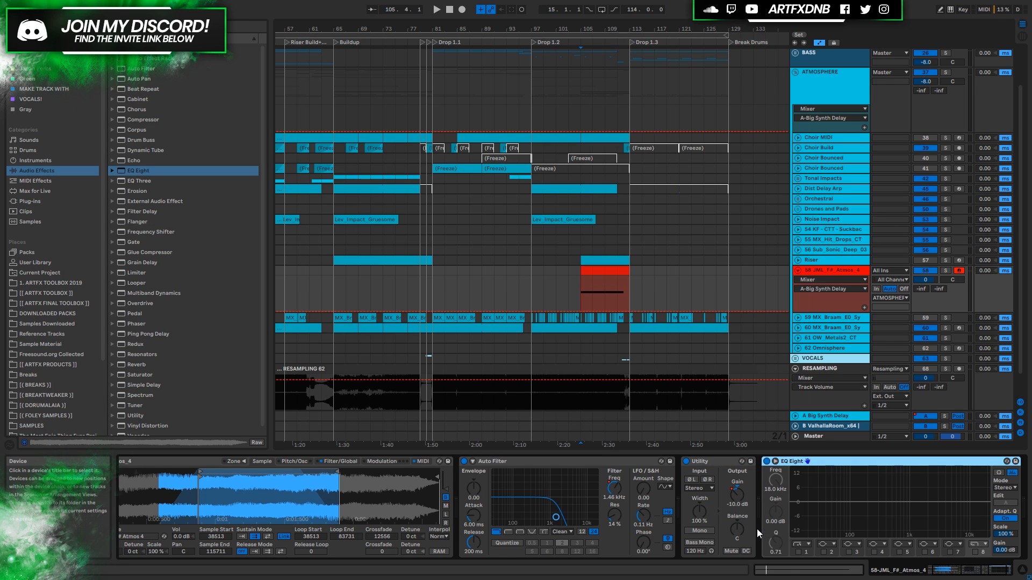
pyautogui.click(799, 551)
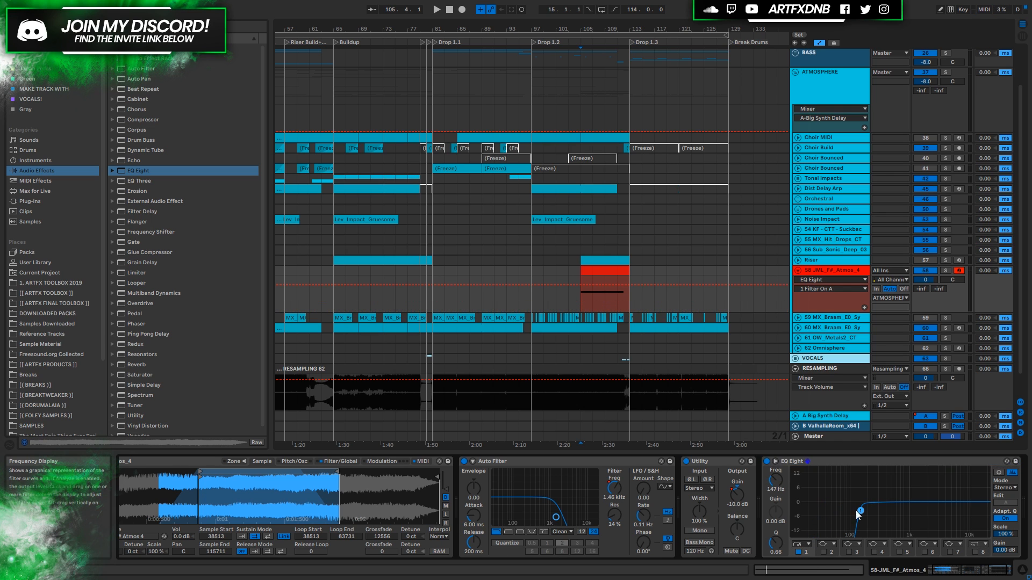
# - Show Sampler's filter and global settings and audition the clip through the effects
pyautogui.click(351, 461)
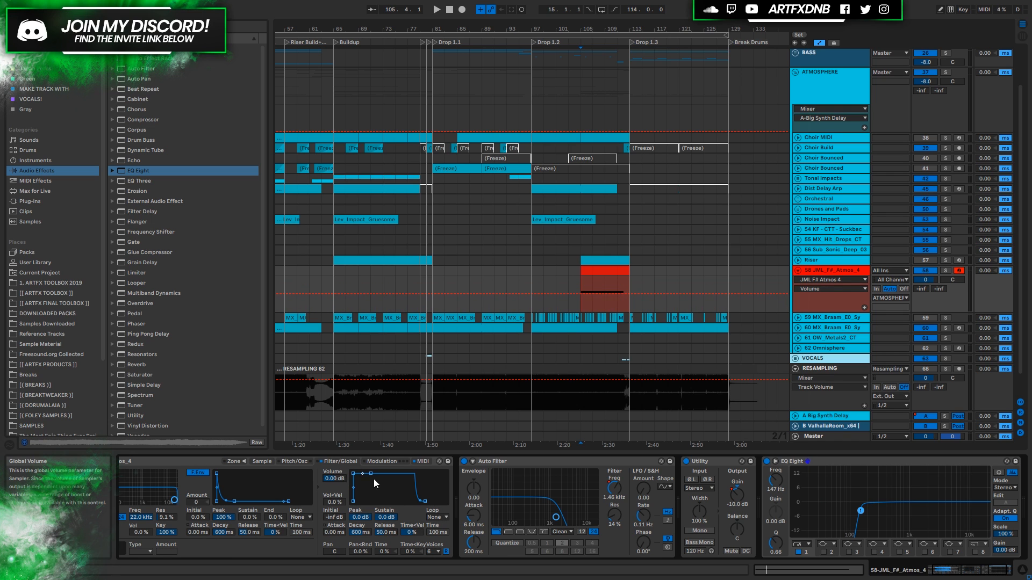
pyautogui.click(599, 272)
pyautogui.press('space')
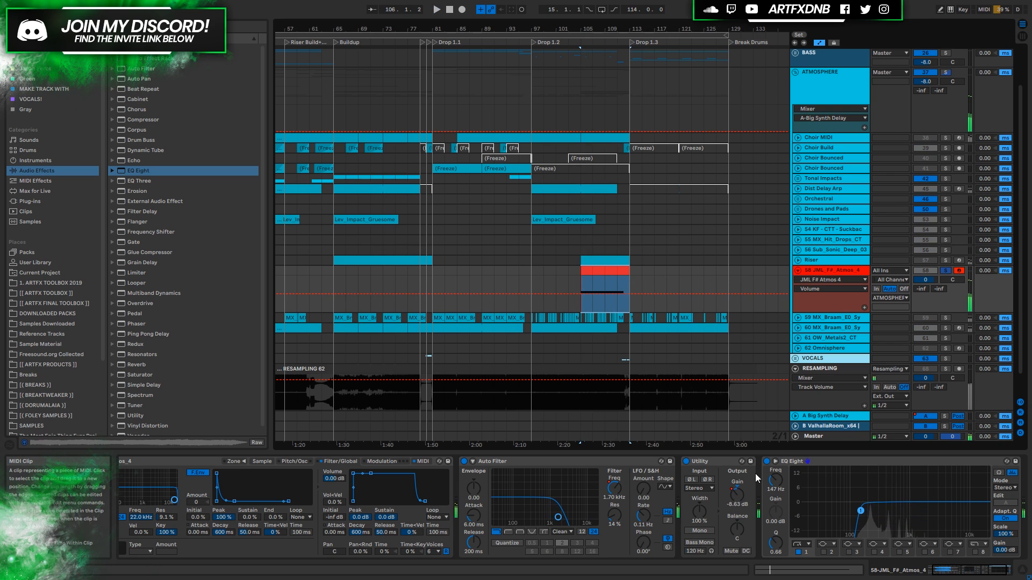
# - Add a 0 dB Utility gain breakpoint just before the clip's start and audition the transition from ahead of it
pyautogui.click(738, 493)
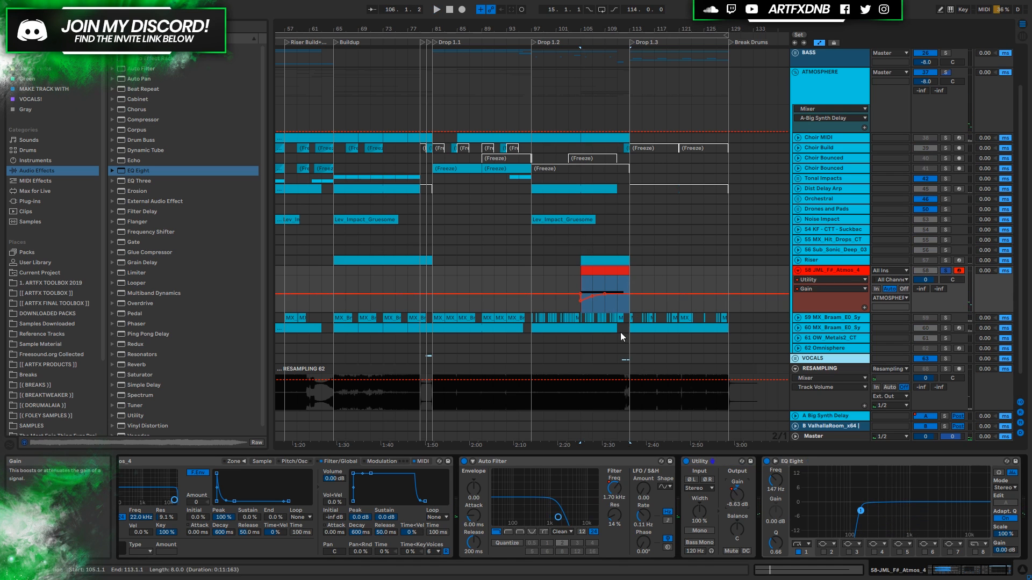
pyautogui.click(577, 294)
pyautogui.click(570, 281)
pyautogui.press('space')
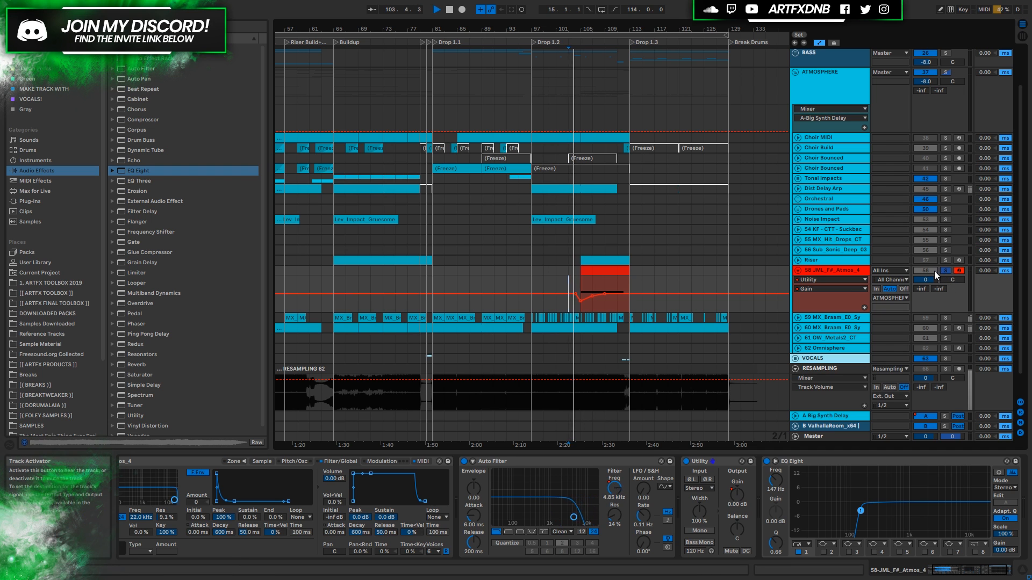
pyautogui.moveTo(614, 27); pyautogui.dragTo(550, 74)
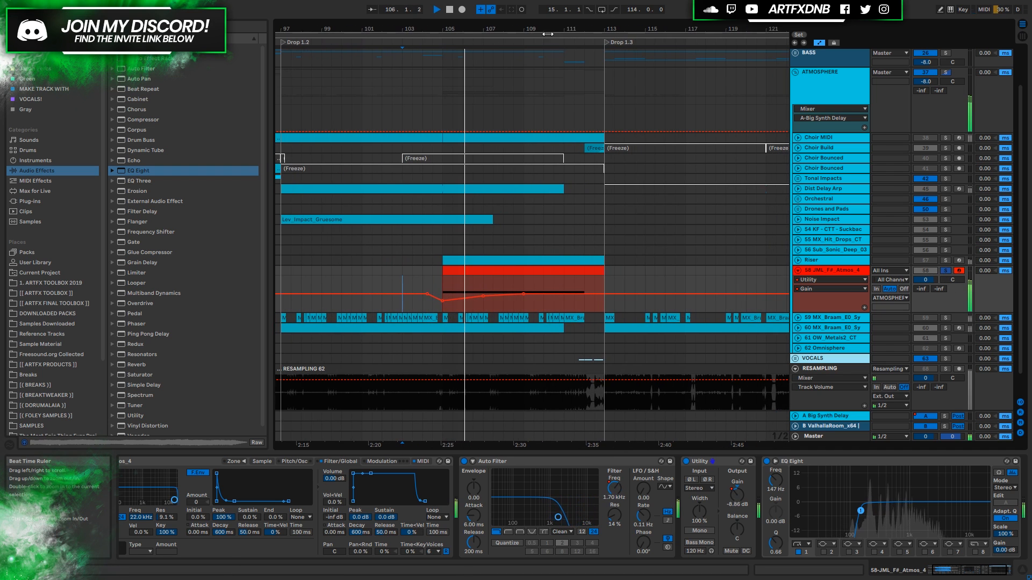
pyautogui.press('space')
# - Lower the Utility gain automation at the clip's start to just below -20 dB, keeping the gradual rise
pyautogui.click(442, 303)
pyautogui.click(484, 295)
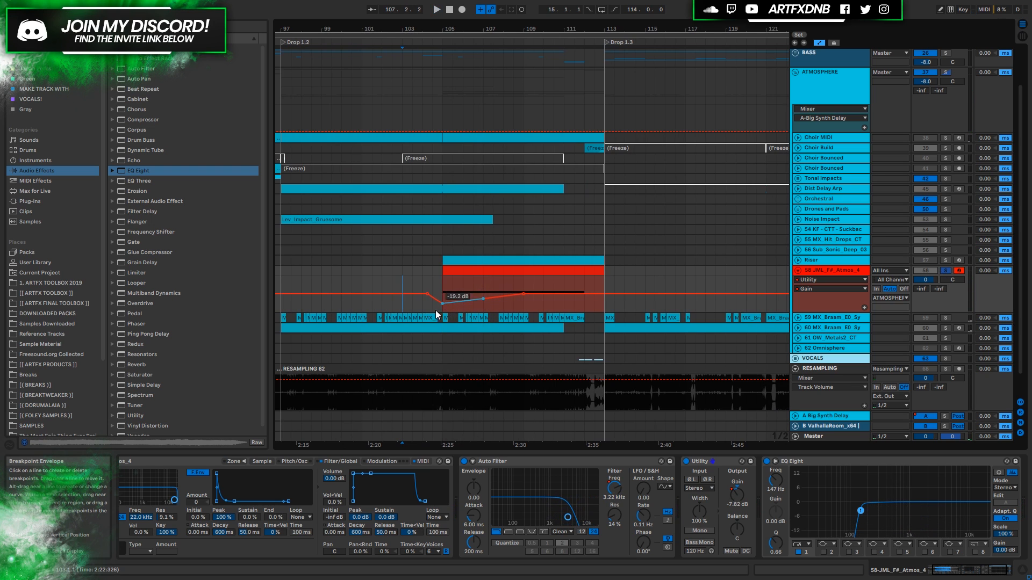
pyautogui.moveTo(443, 305); pyautogui.dragTo(482, 299)
pyautogui.click(440, 290)
# - While auditioning the clip, set EQ Eight's low cut to about 170 Hz with a Q of about 0.36
pyautogui.press('space')
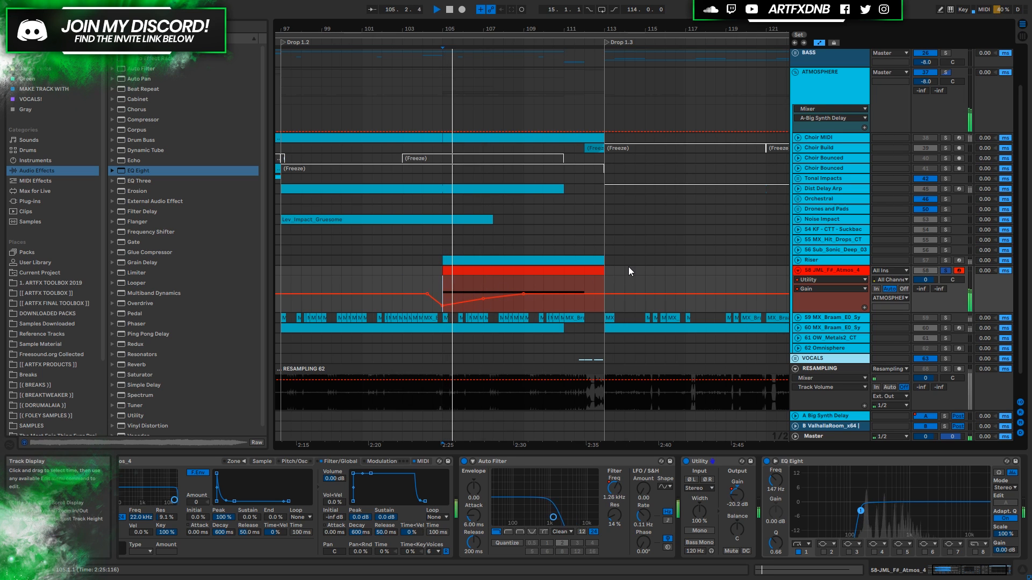
pyautogui.moveTo(858, 517); pyautogui.dragTo(864, 519)
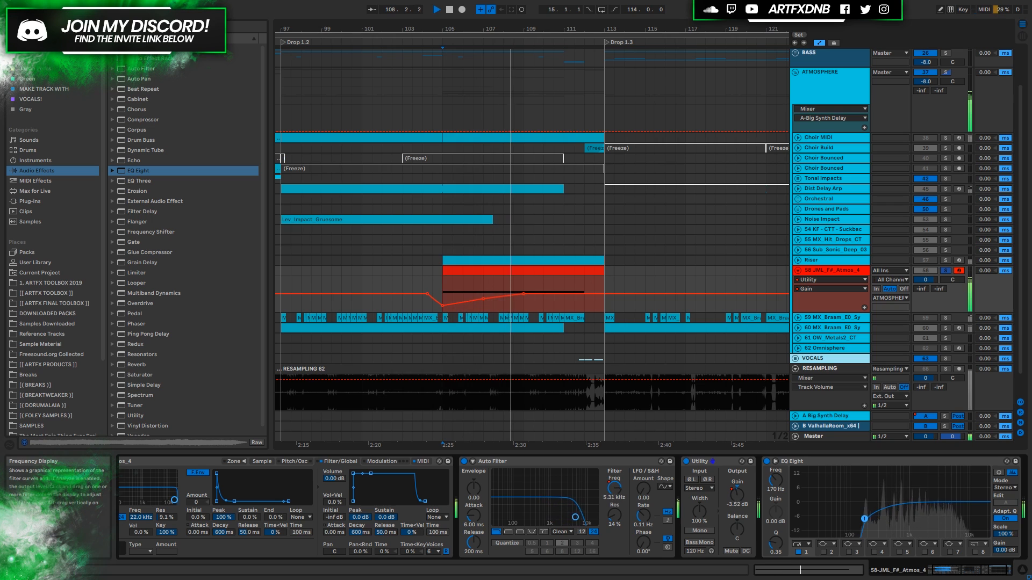
pyautogui.press('space')
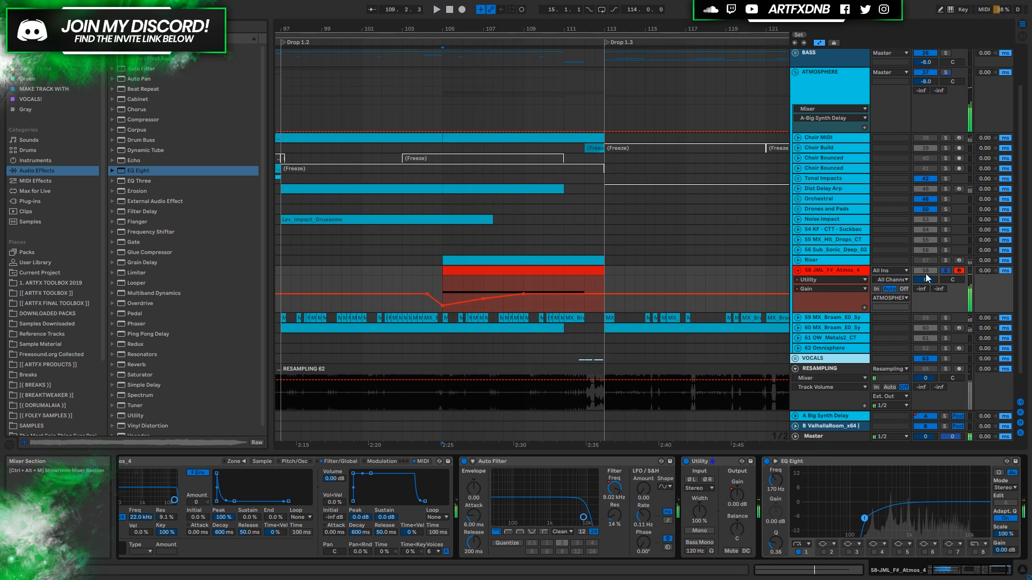
# - Set the atmosphere track's volume to -6.3 dB and audition the clip
pyautogui.moveTo(930, 280); pyautogui.dragTo(930, 282)
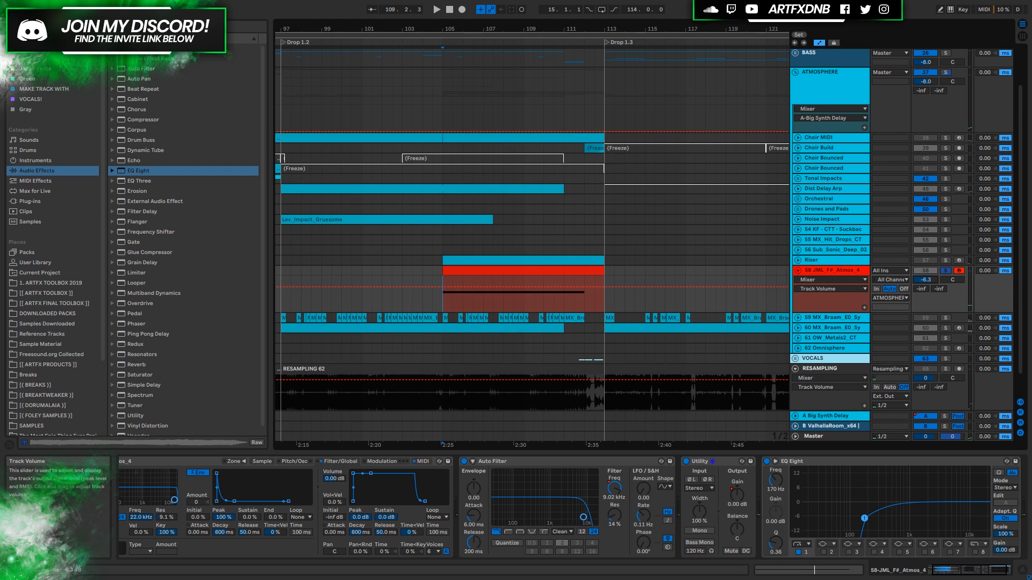
pyautogui.press('space')
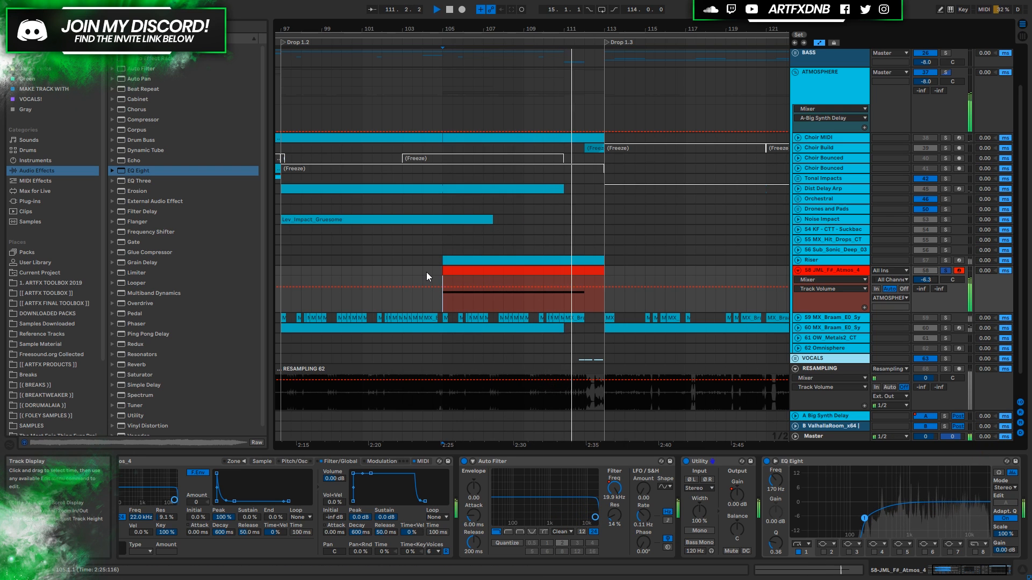
pyautogui.press('space')
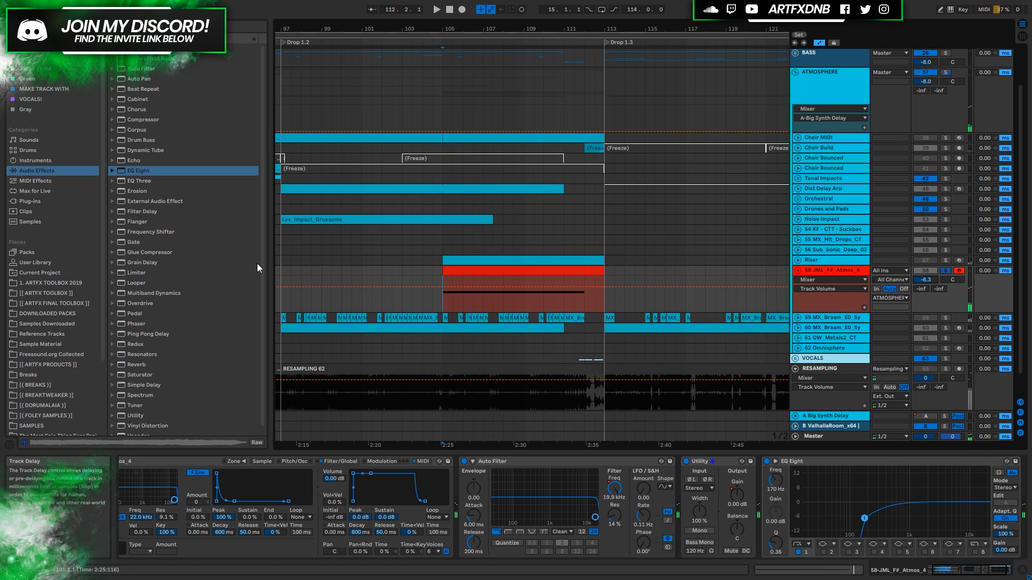
# - Group Sampler into an Instrument Rack and duplicate its chain in the chain list
pyautogui.click(154, 462)
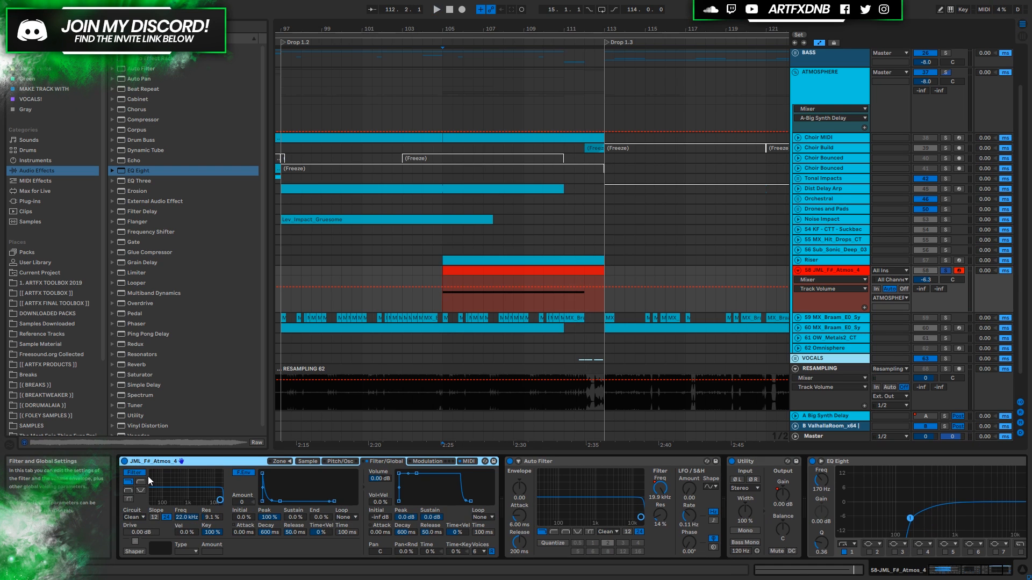
pyautogui.hotkey('ctrl', 'g')
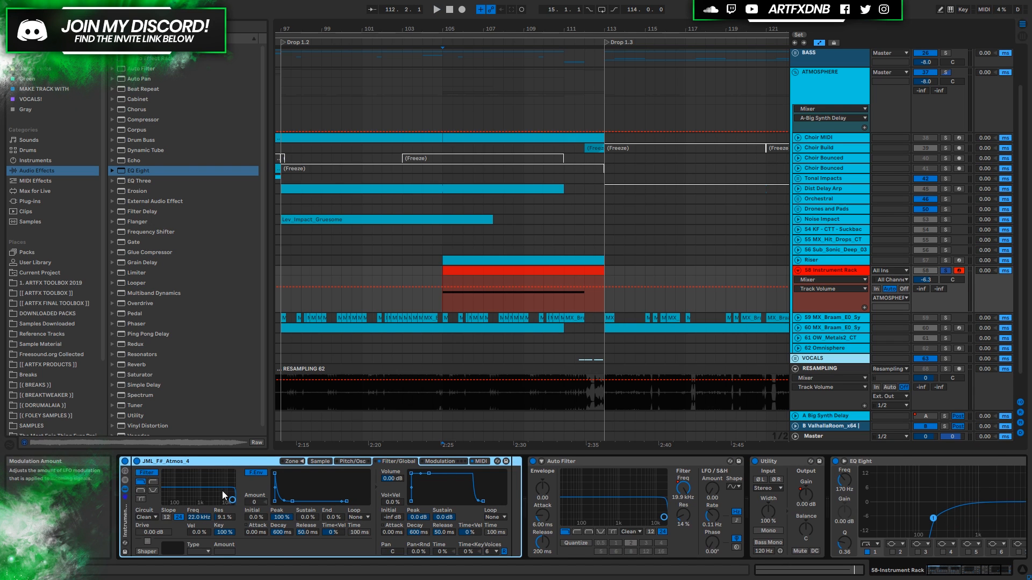
pyautogui.click(125, 480)
pyautogui.click(158, 489)
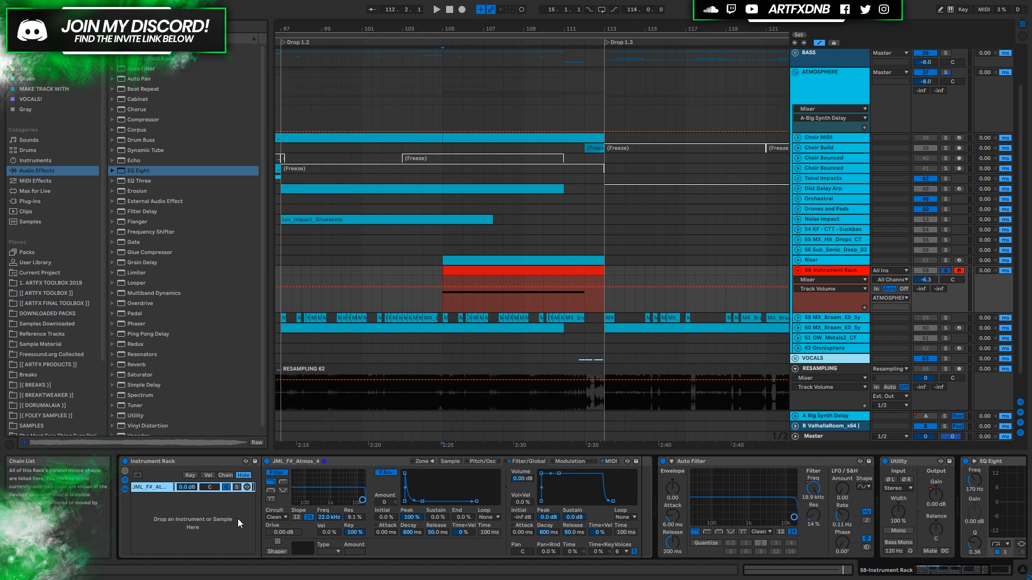
pyautogui.hotkey('ctrl', 'd')
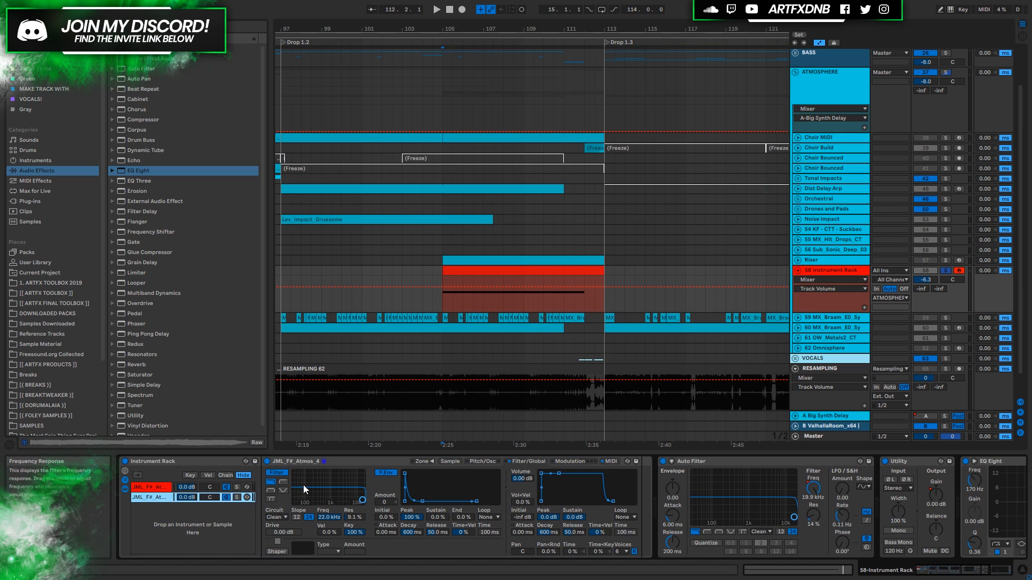
# - Audition drone samples in the JML_DRONES folder and load JML_G_Drone_Fx_17.wav into the second chain's Sampler
pyautogui.click(454, 460)
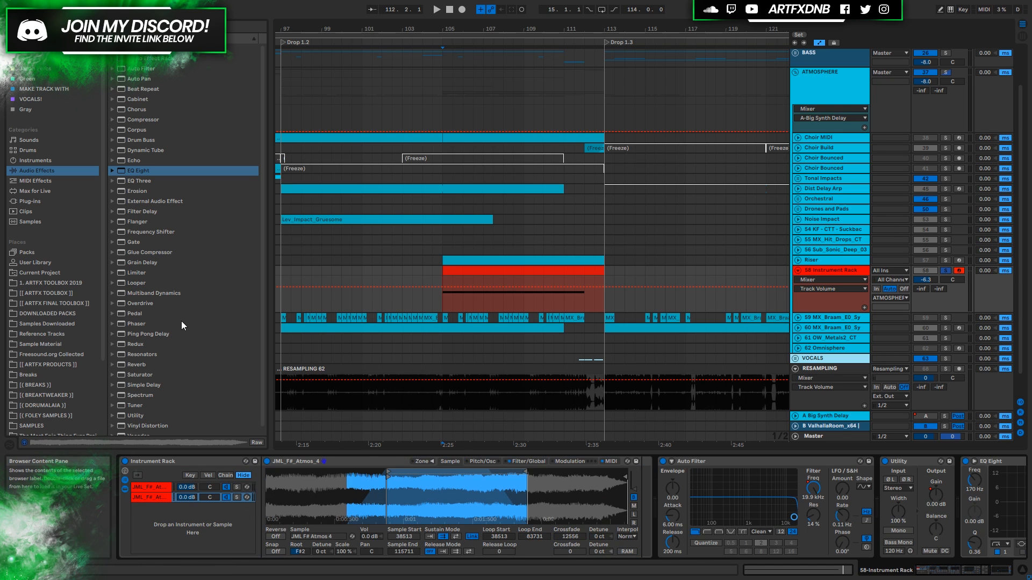
pyautogui.click(44, 314)
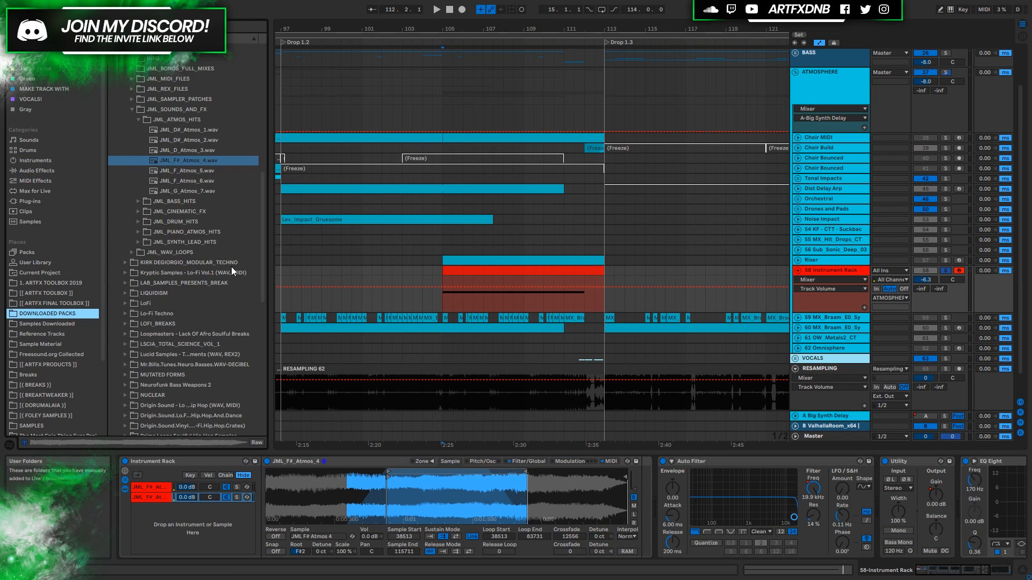
pyautogui.click(140, 211)
pyautogui.click(145, 161)
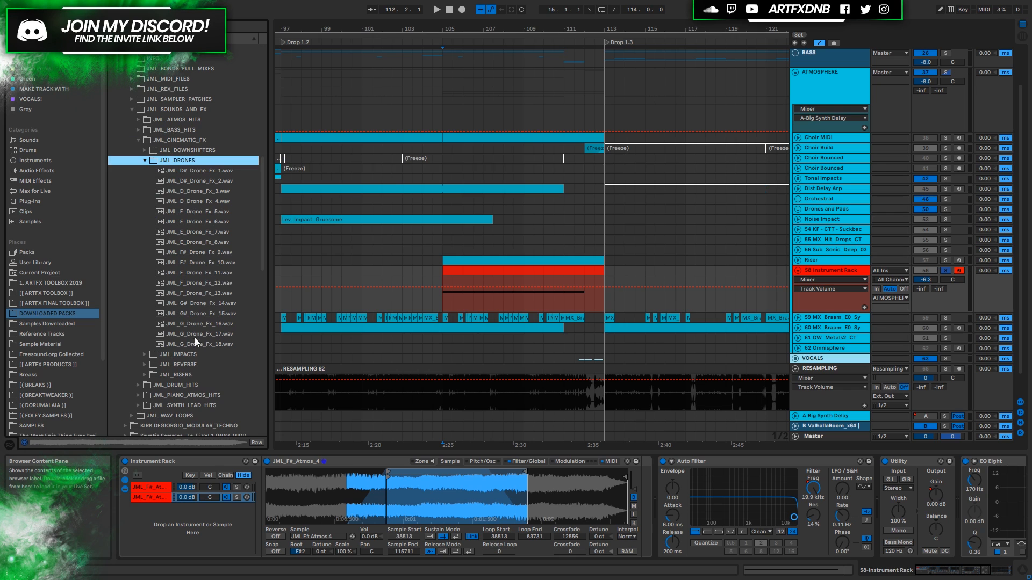
pyautogui.click(197, 286)
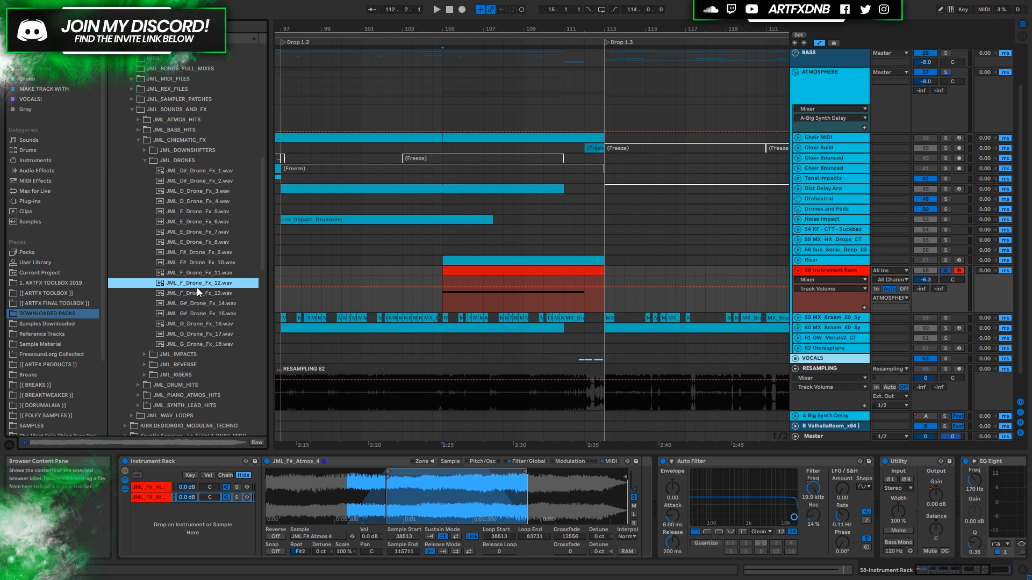
pyautogui.click(199, 325)
pyautogui.click(198, 335)
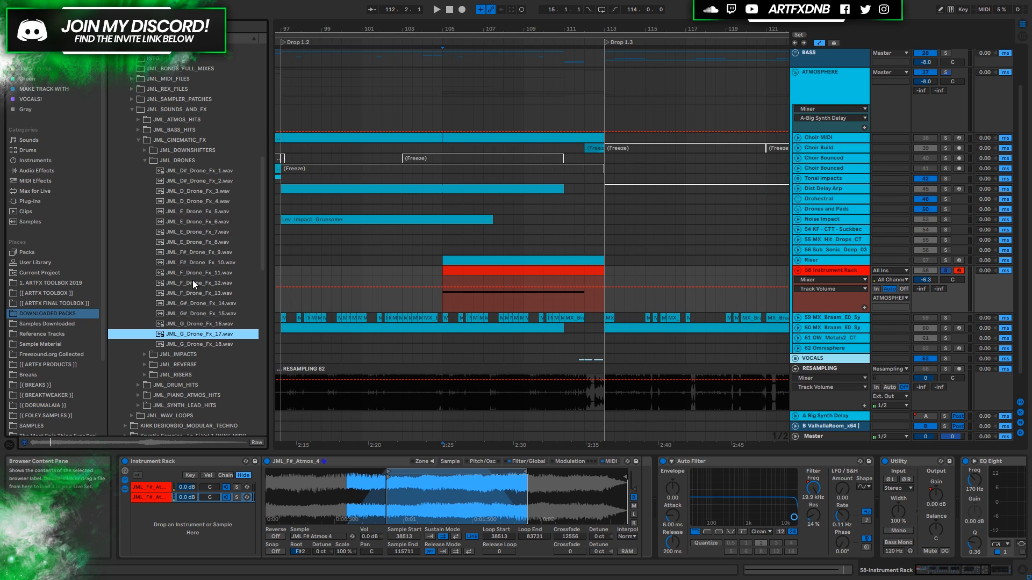
pyautogui.moveTo(183, 337); pyautogui.dragTo(275, 411)
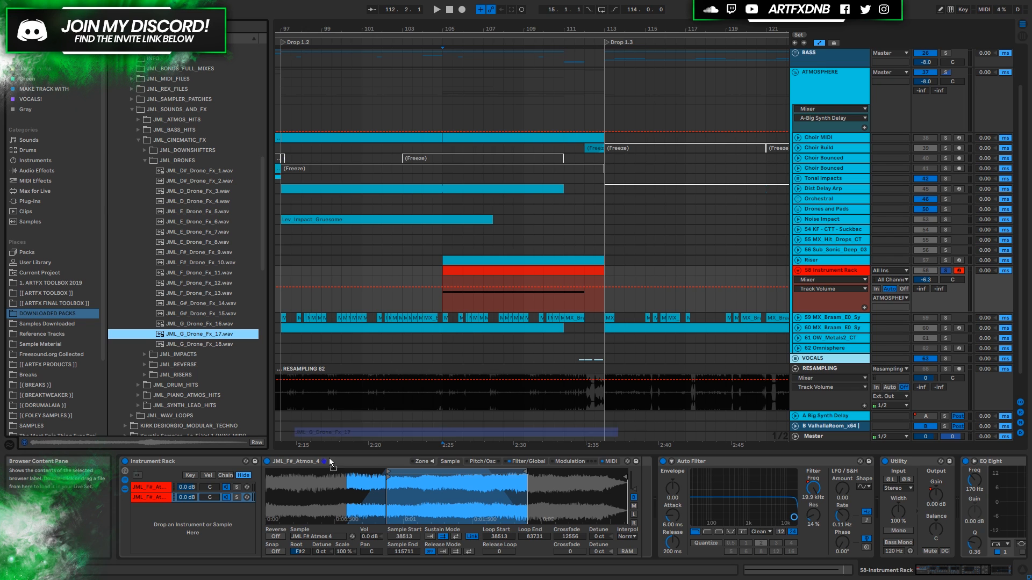
pyautogui.moveTo(435, 499); pyautogui.dragTo(435, 498)
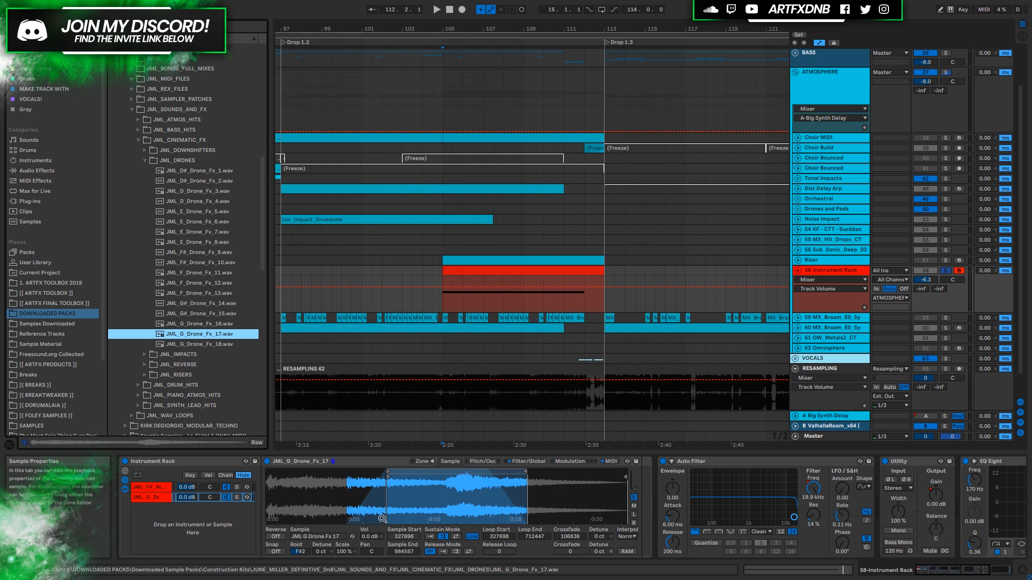
# - Set the drone Sampler's root key to G2, solo its chain and audition the rising clip
pyautogui.click(306, 552)
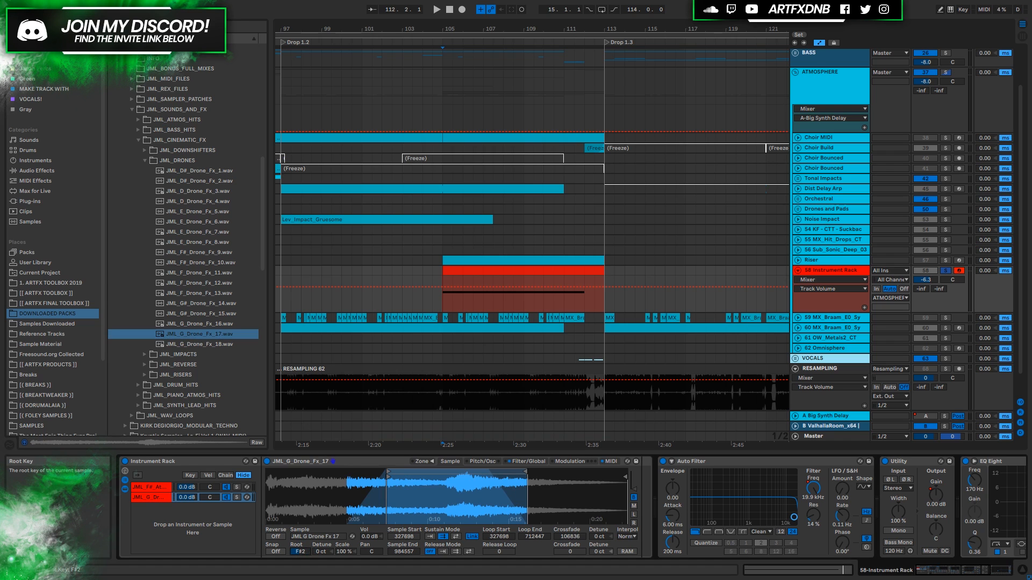
pyautogui.click(237, 498)
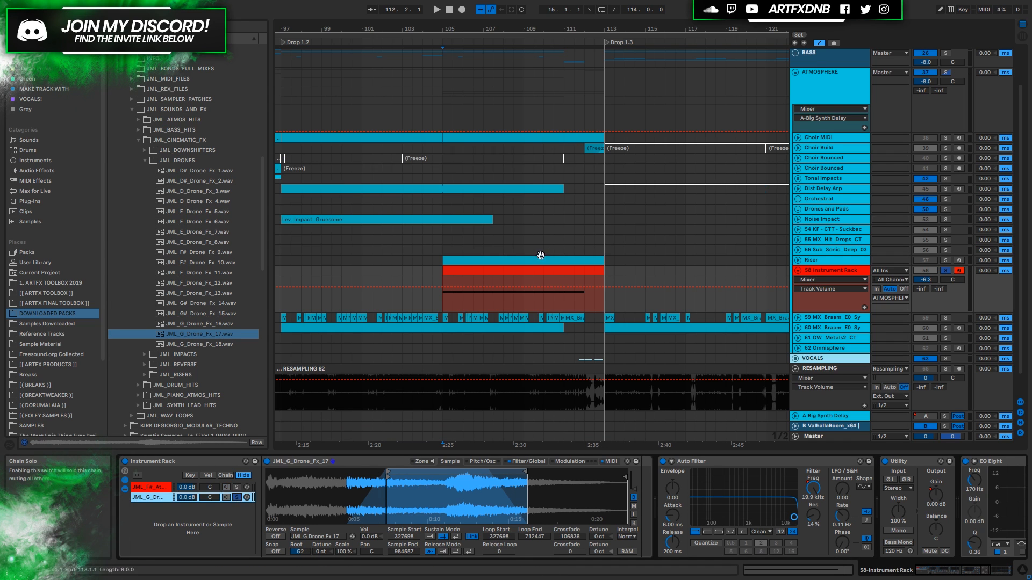
pyautogui.click(513, 271)
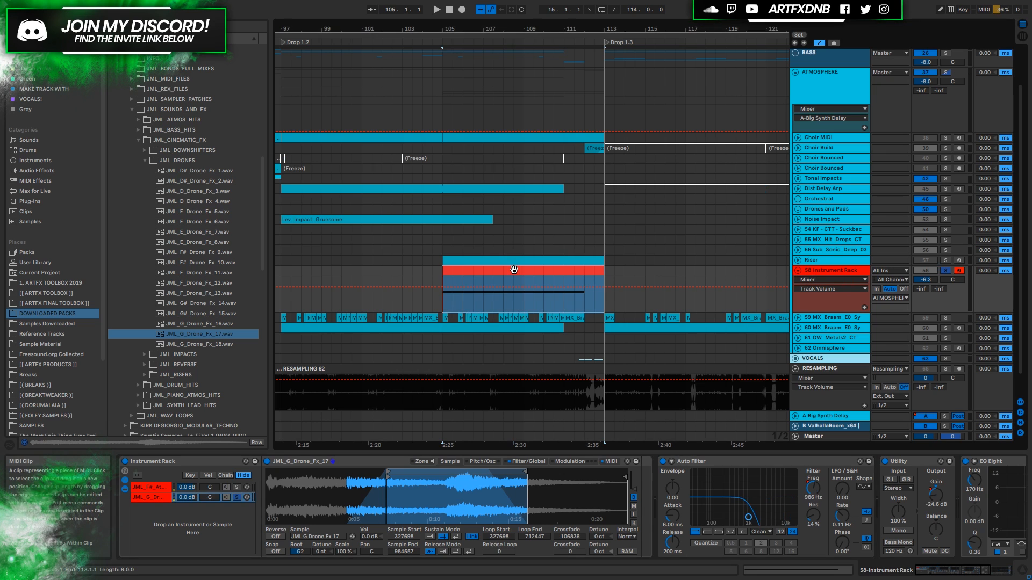
pyautogui.press('space')
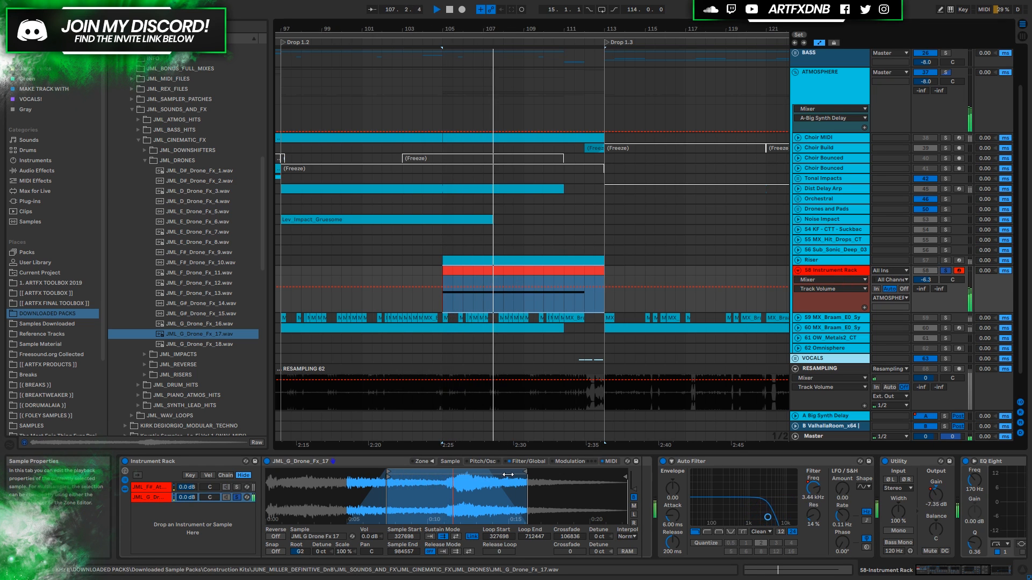
pyautogui.press('space')
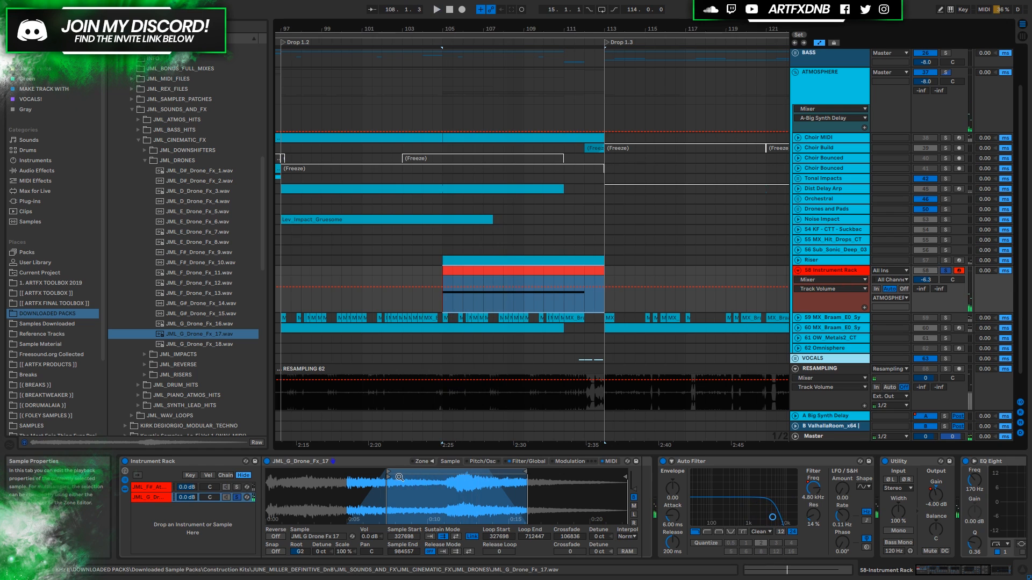
# - Move the drone's loop start to 323310, review the mod wheel modulation and audition the clip
pyautogui.moveTo(386, 472); pyautogui.dragTo(393, 472)
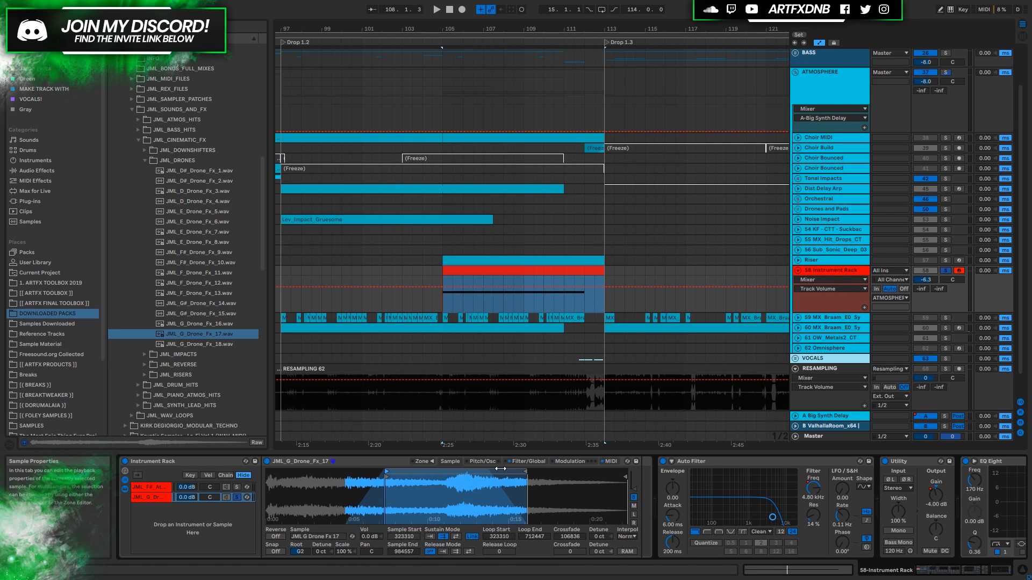
pyautogui.click(611, 461)
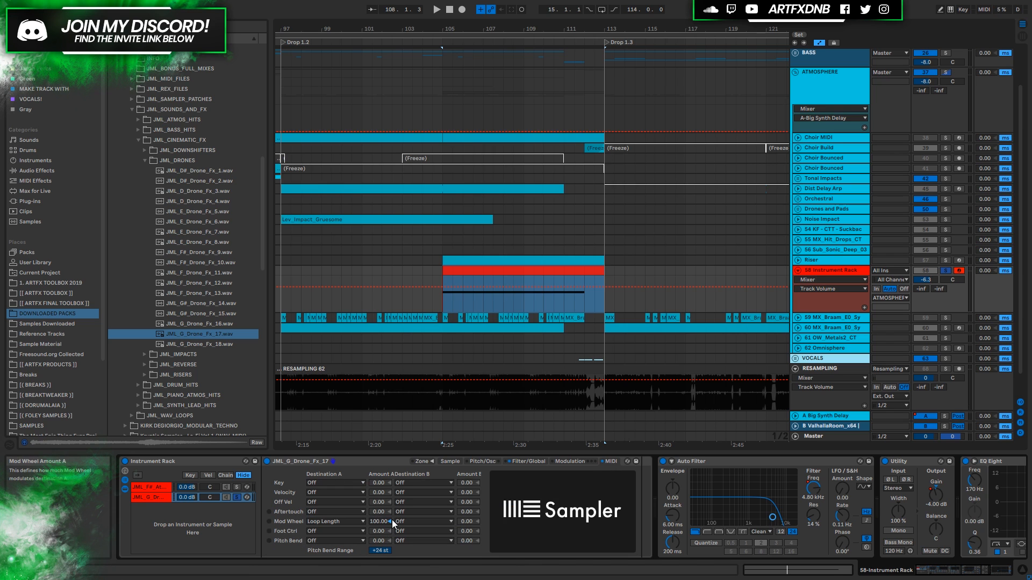
pyautogui.click(451, 462)
pyautogui.press('space')
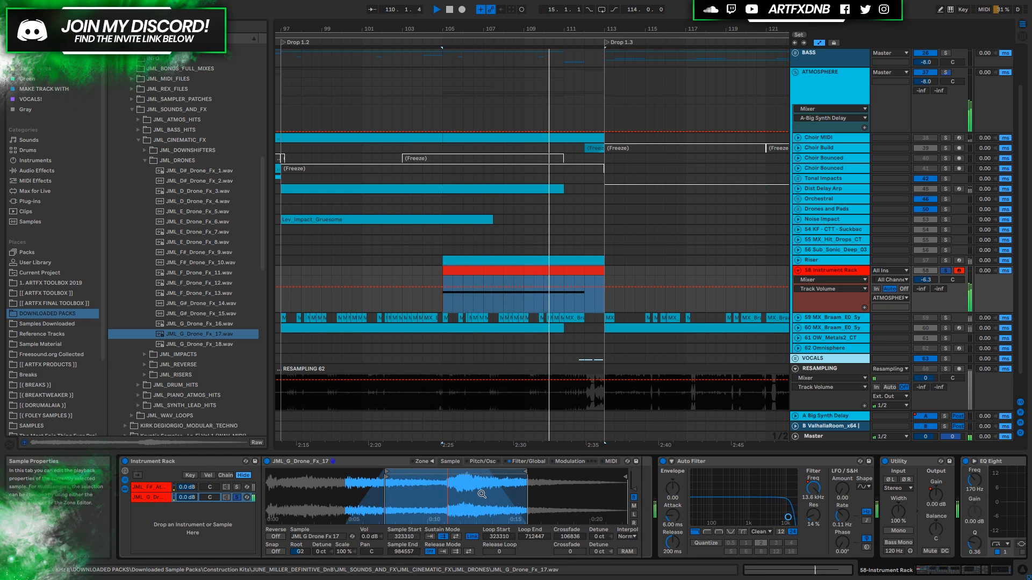
pyautogui.press('space')
# - Shift the drone's loop start to 425716 and shorten its loop end to 684651 while auditioning
pyautogui.moveTo(424, 474); pyautogui.dragTo(459, 473)
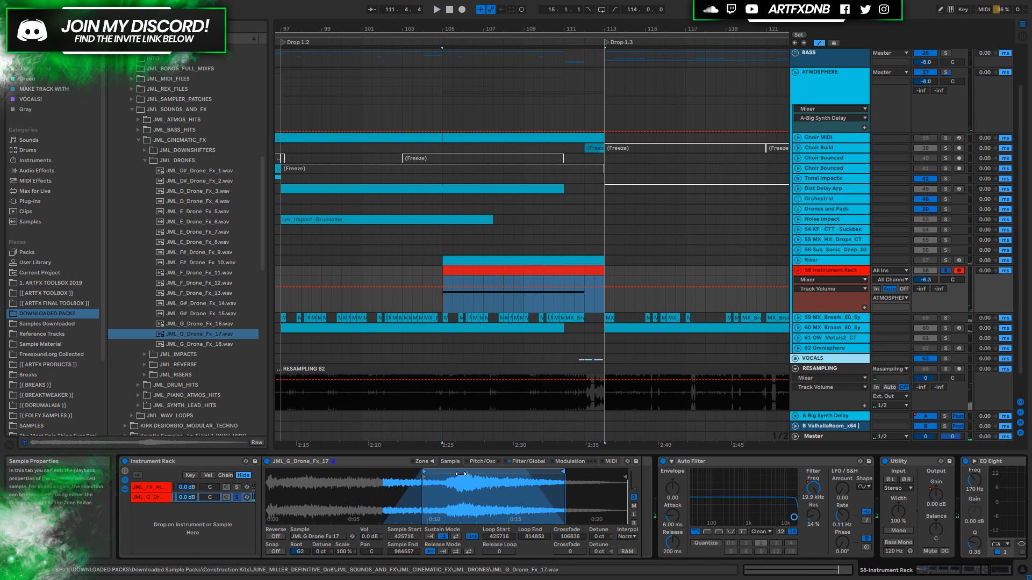
pyautogui.press('space')
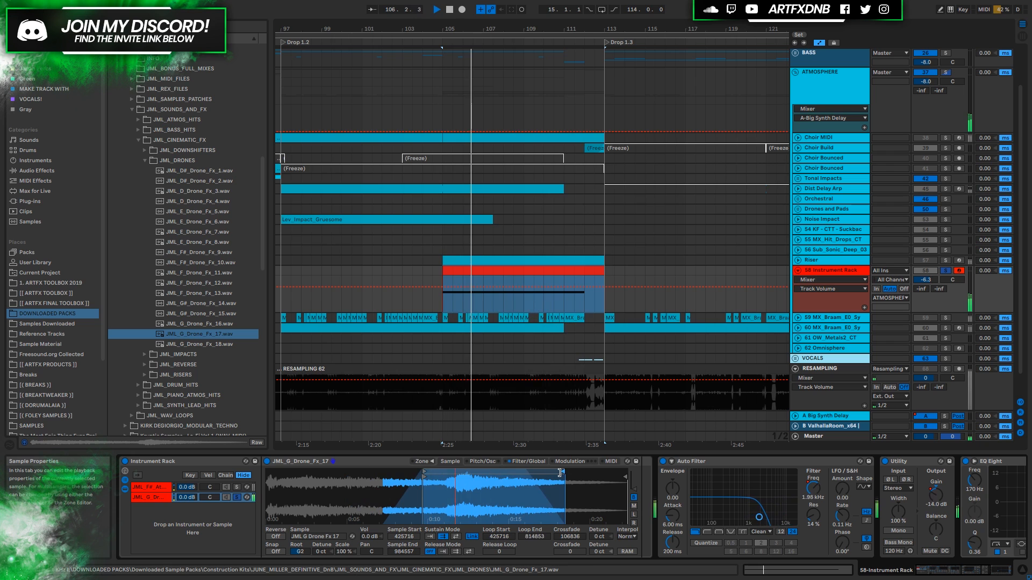
pyautogui.moveTo(559, 473); pyautogui.dragTo(516, 473)
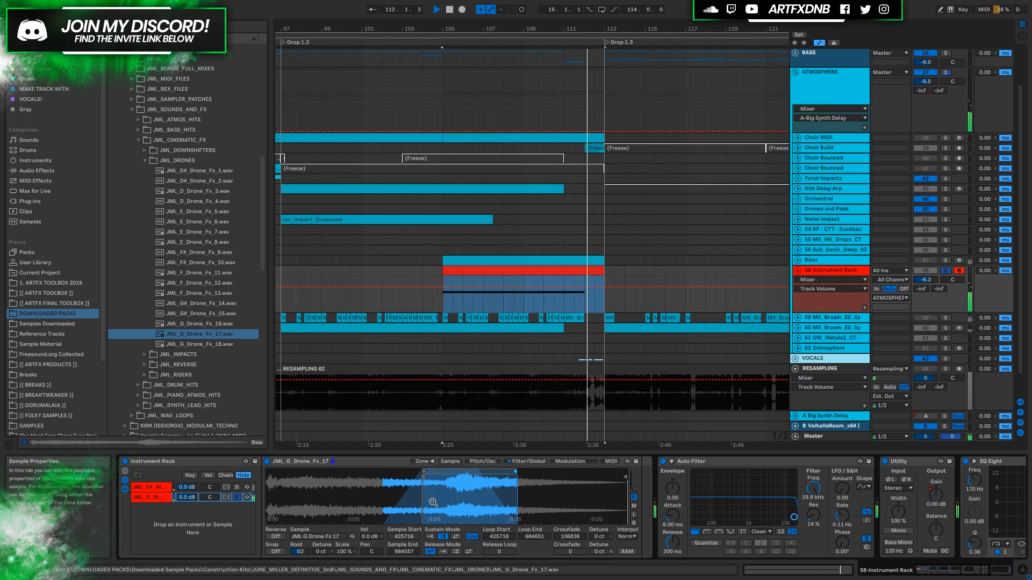
# - Set the mod wheel's Loop Length amount to 45.52 and tighten the drone's loop to 501789–596675 while auditioning
pyautogui.click(612, 461)
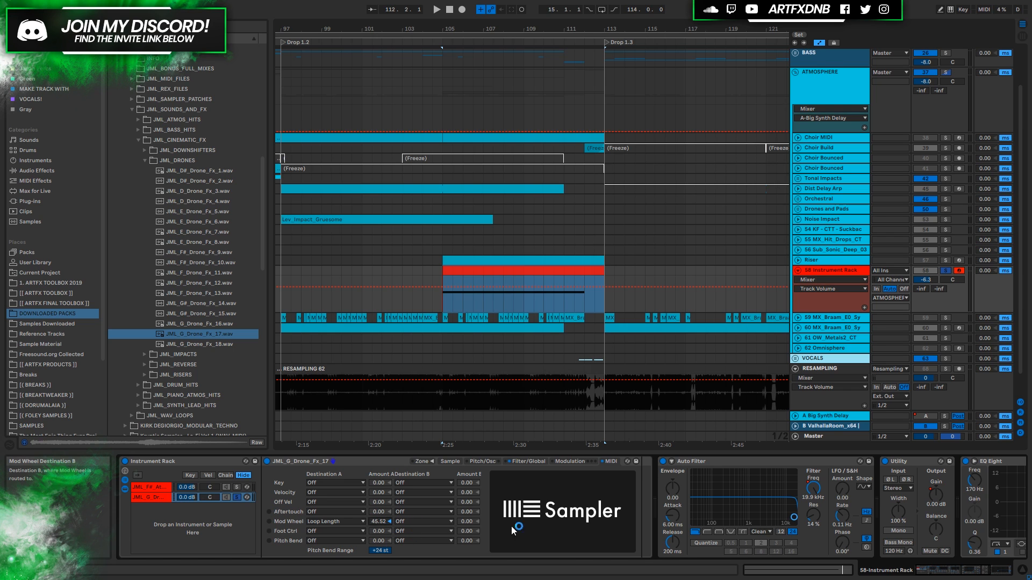
pyautogui.click(451, 461)
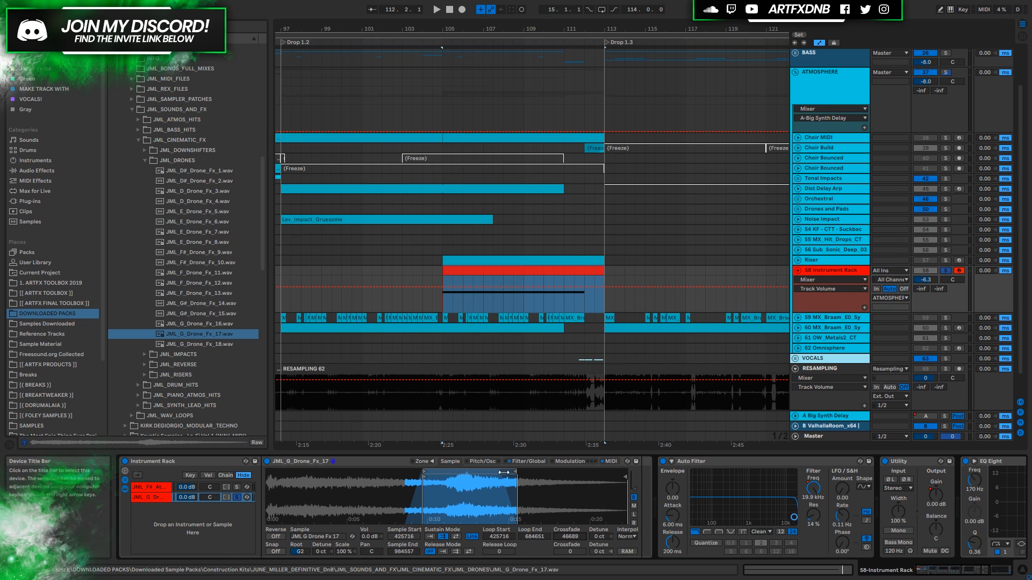
pyautogui.moveTo(428, 471); pyautogui.dragTo(466, 475)
pyautogui.press('space')
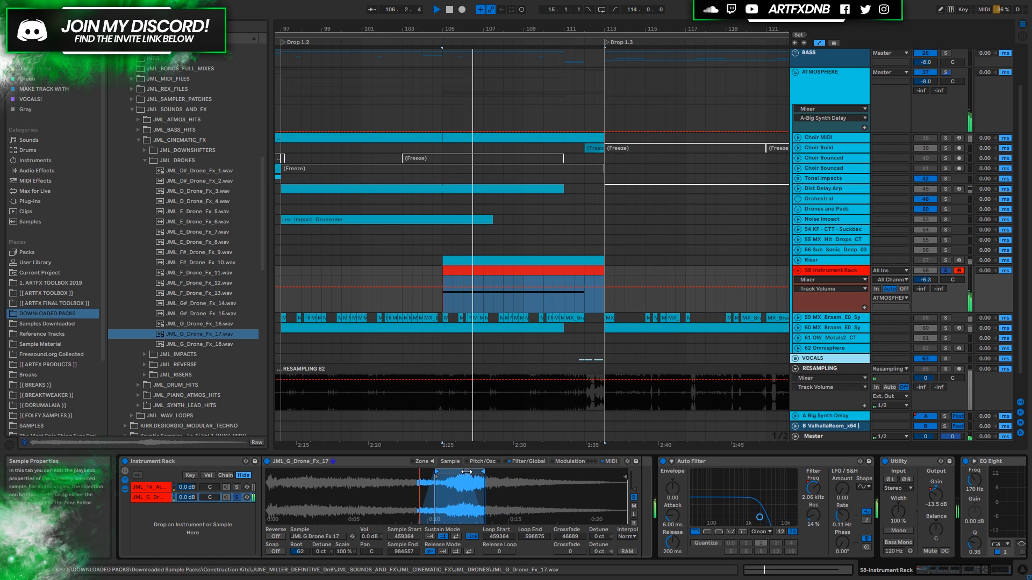
pyautogui.moveTo(453, 476); pyautogui.dragTo(457, 476)
pyautogui.press('space')
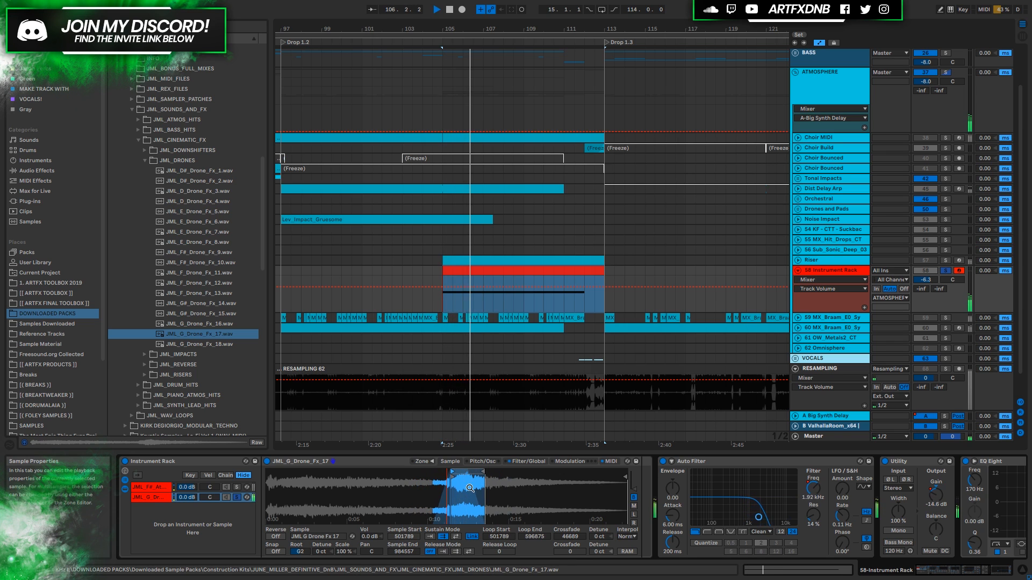
# - During playback, reduce the drone's loop crossfade to 17349 and set its loop end to 580783
pyautogui.moveTo(570, 537); pyautogui.dragTo(570, 554)
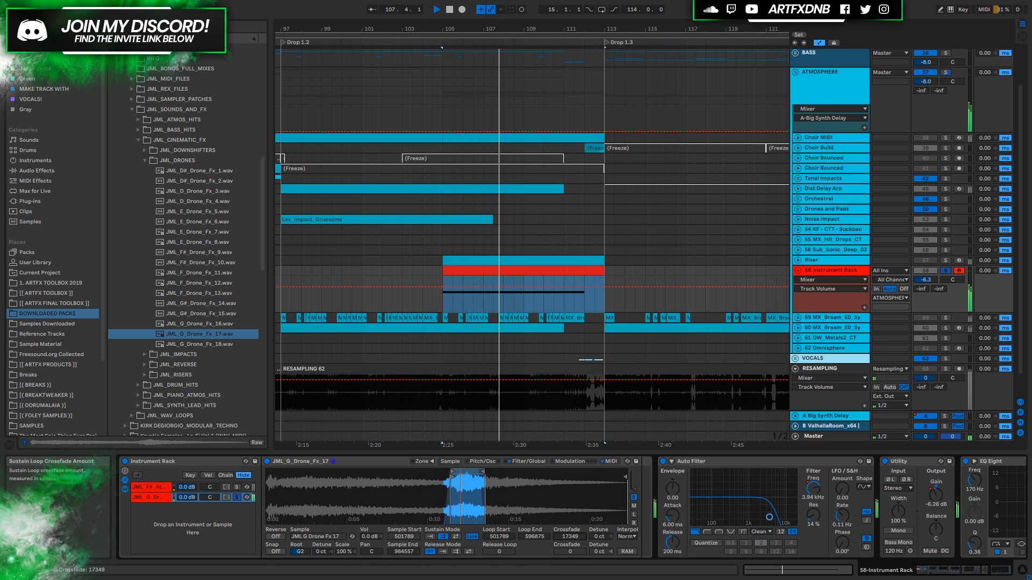
pyautogui.moveTo(482, 472); pyautogui.dragTo(476, 473)
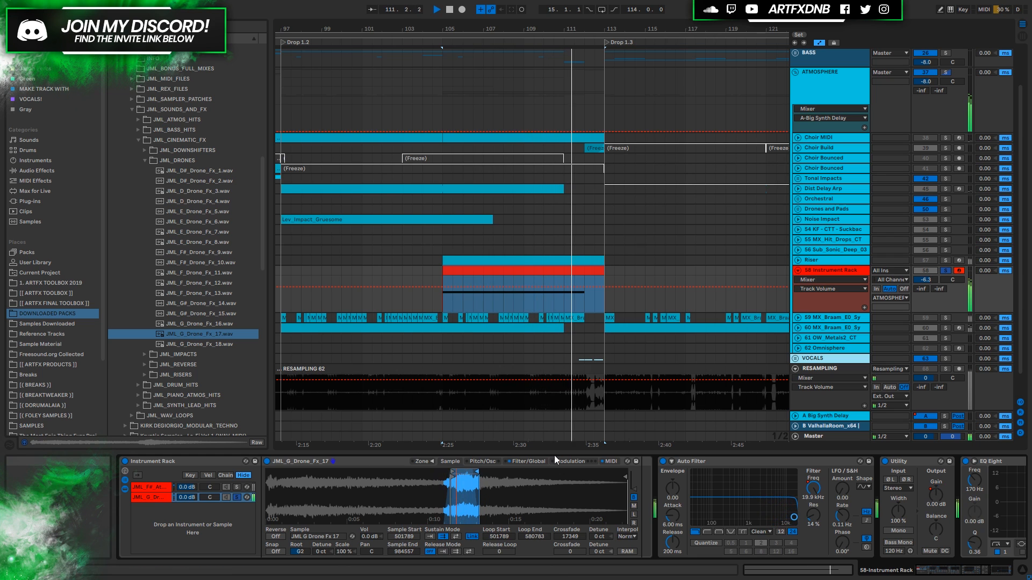
pyautogui.press('space')
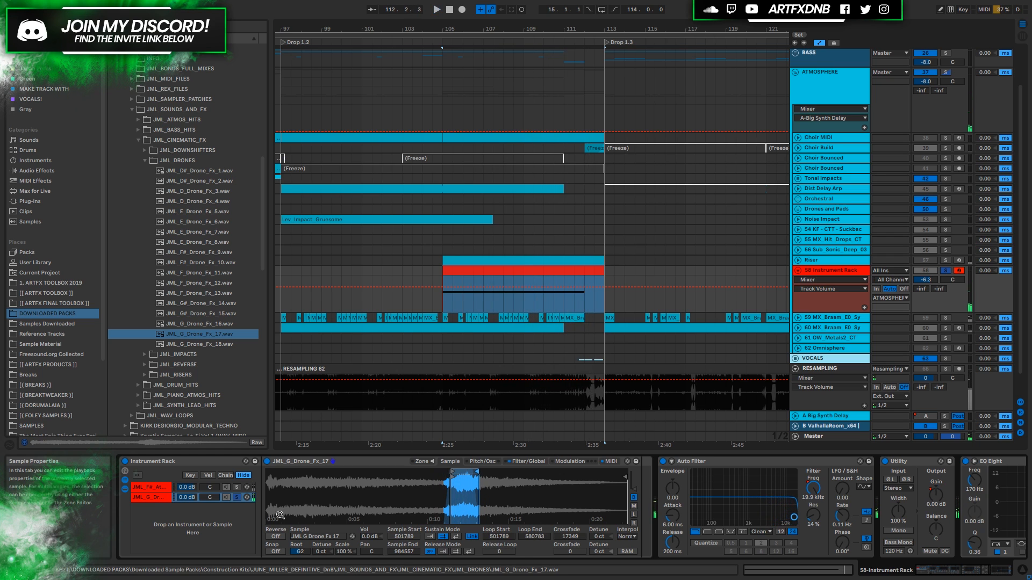
# - Lower the drone chain's volume to -3.7 dB, unsolo the chain and audition both layers together
pyautogui.moveTo(193, 500); pyautogui.dragTo(194, 510)
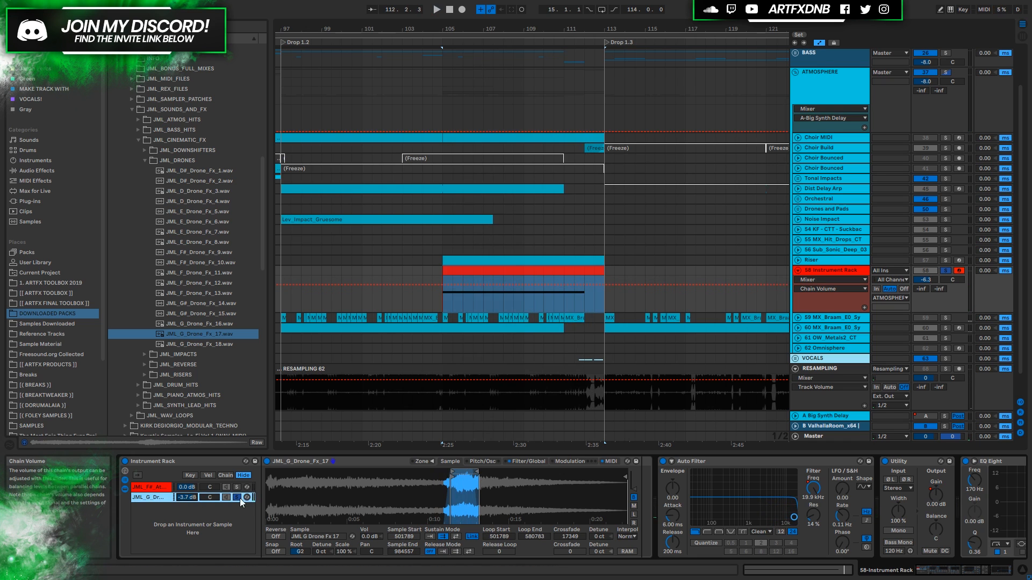
pyautogui.click(462, 273)
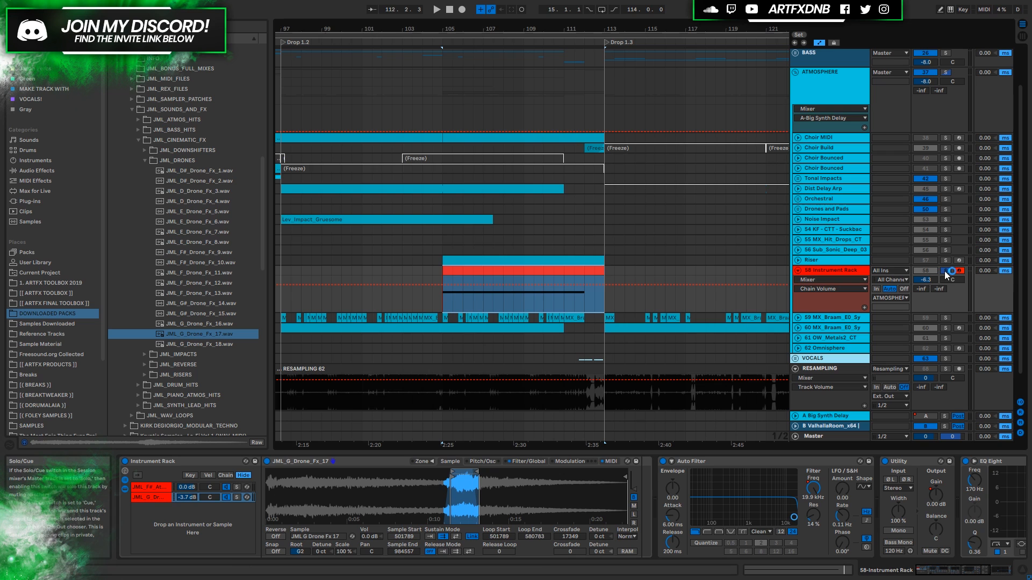
pyautogui.press('space')
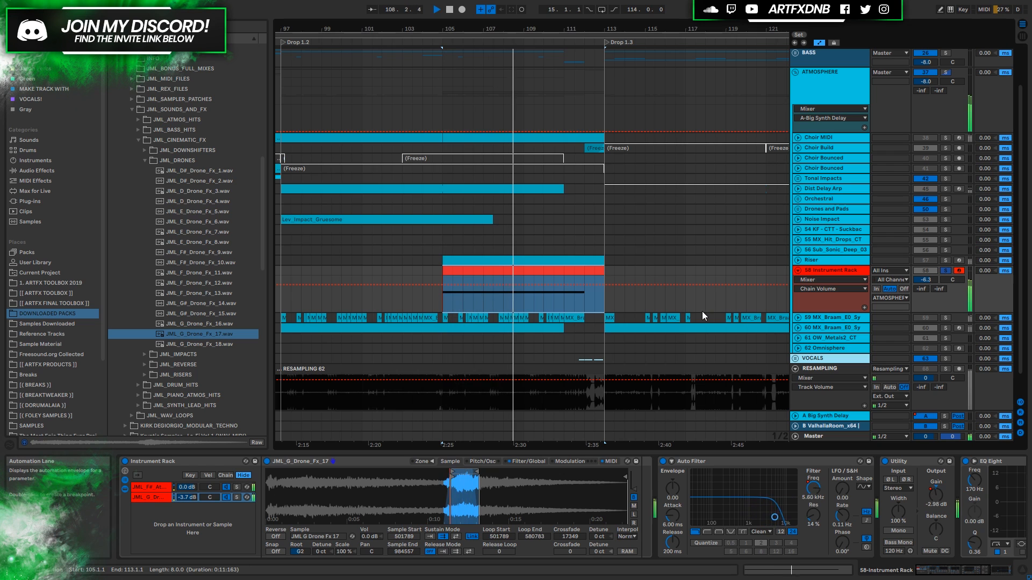
# - Lower the Instrument Rack track's volume to -9.2 dB
pyautogui.click(929, 287)
pyautogui.scroll(1, 929, 288)
pyautogui.moveTo(928, 280); pyautogui.dragTo(928, 290)
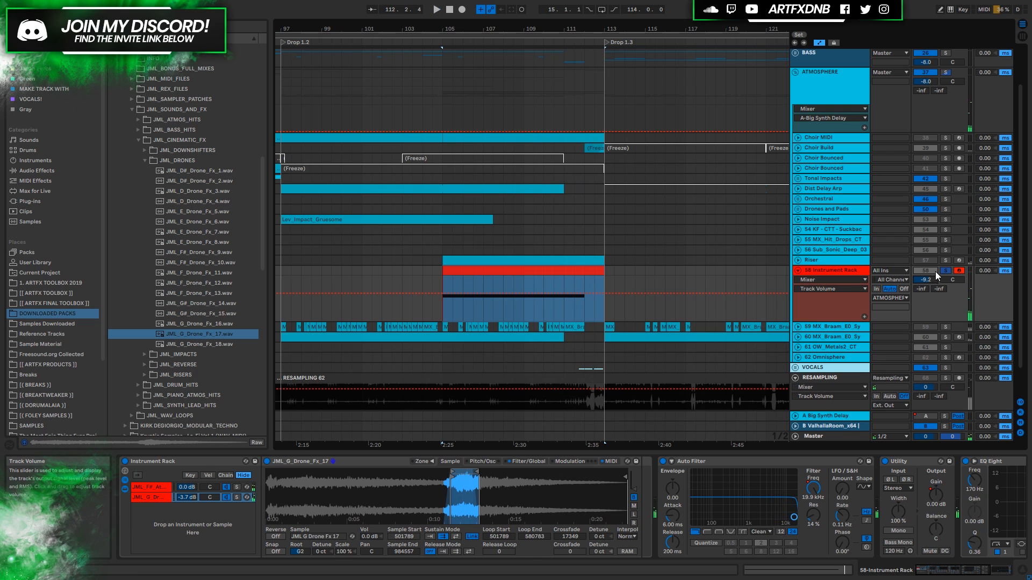
# - Unsolo the Instrument Rack track, audition it in the full mix from bar 103 and hide the automation
pyautogui.click(402, 283)
pyautogui.click(949, 271)
pyautogui.press('space')
pyautogui.press('a')
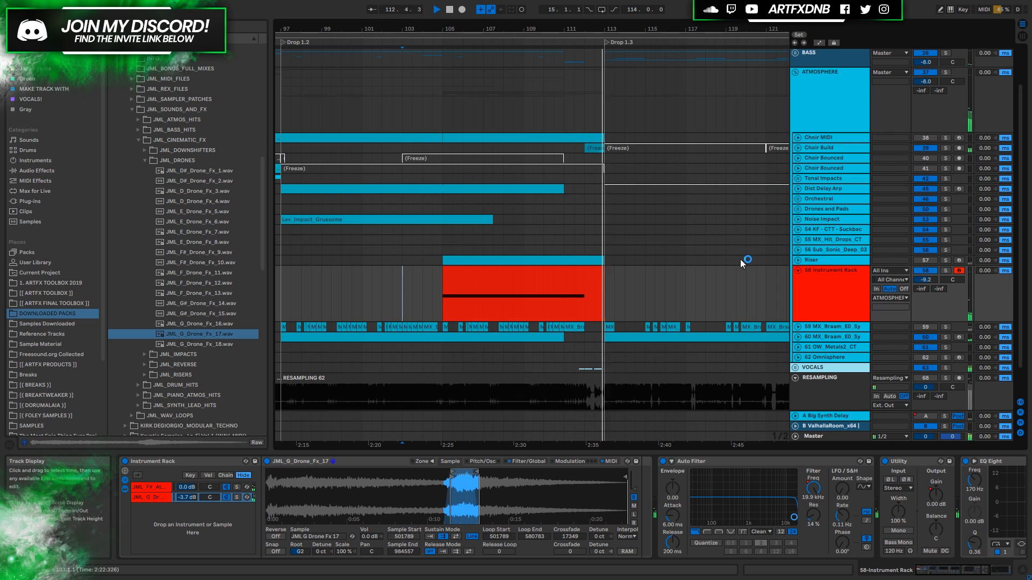
pyautogui.press('space')
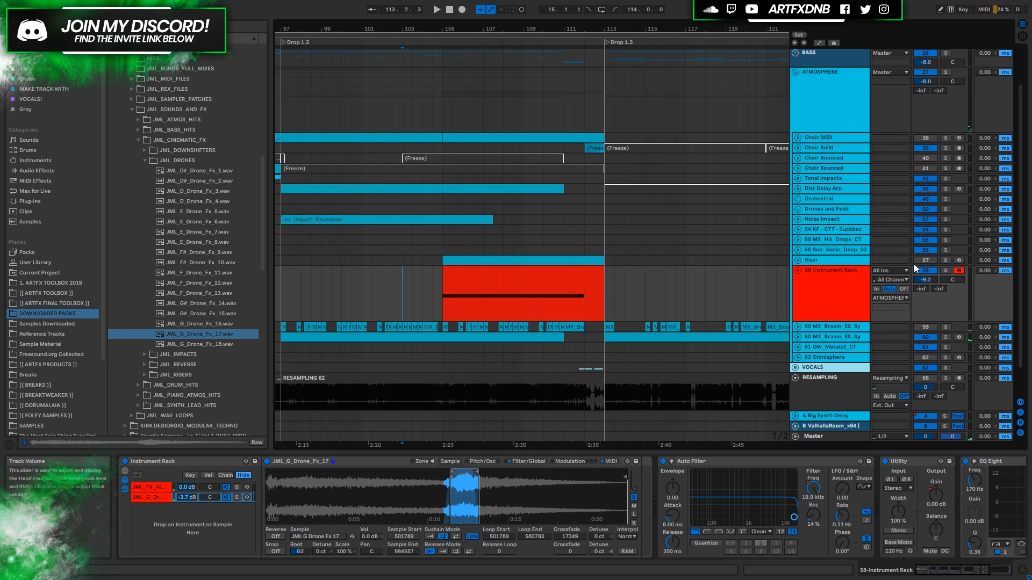
# - Unfold and solo the Riser track, solo its Lev_Atmosphere_E_Beams chain and audition the clip
pyautogui.click(805, 260)
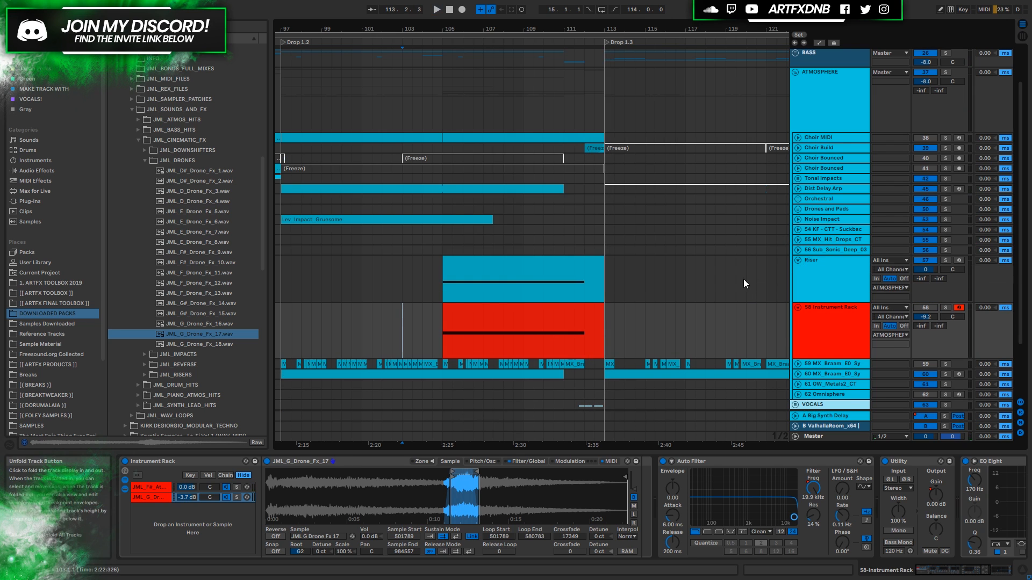
pyautogui.click(527, 272)
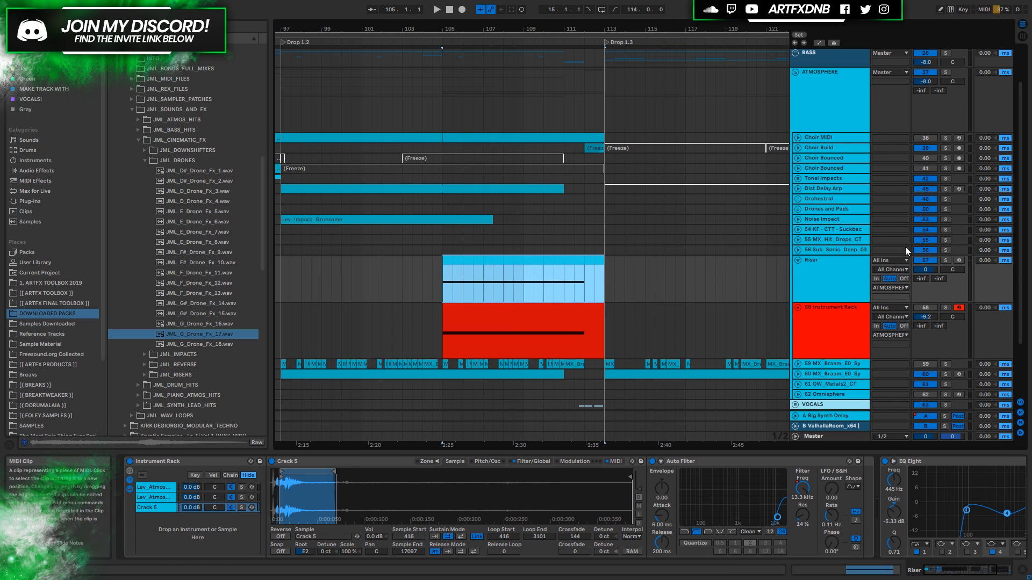
pyautogui.click(946, 261)
pyautogui.click(241, 487)
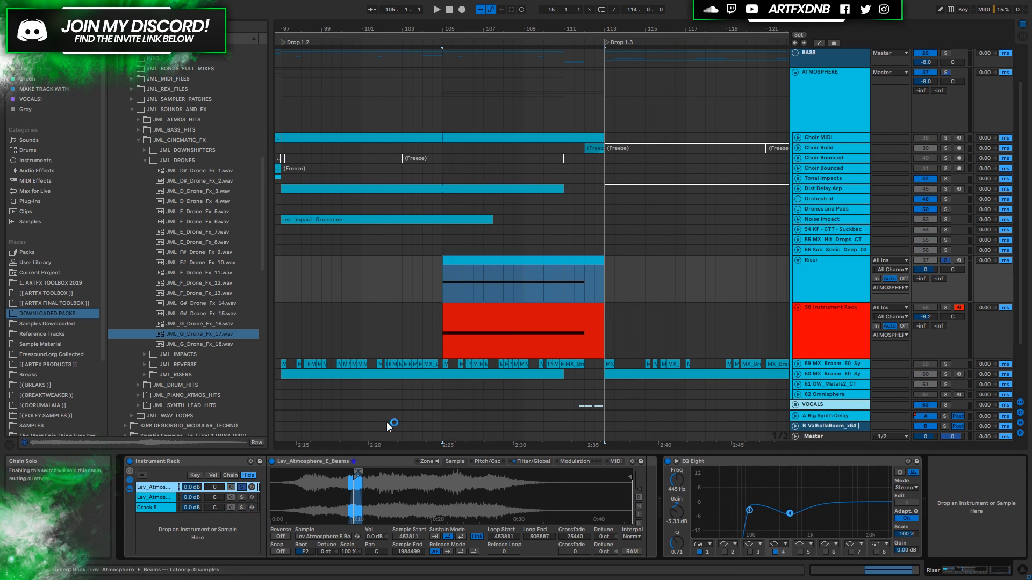
pyautogui.click(519, 266)
pyautogui.press('space')
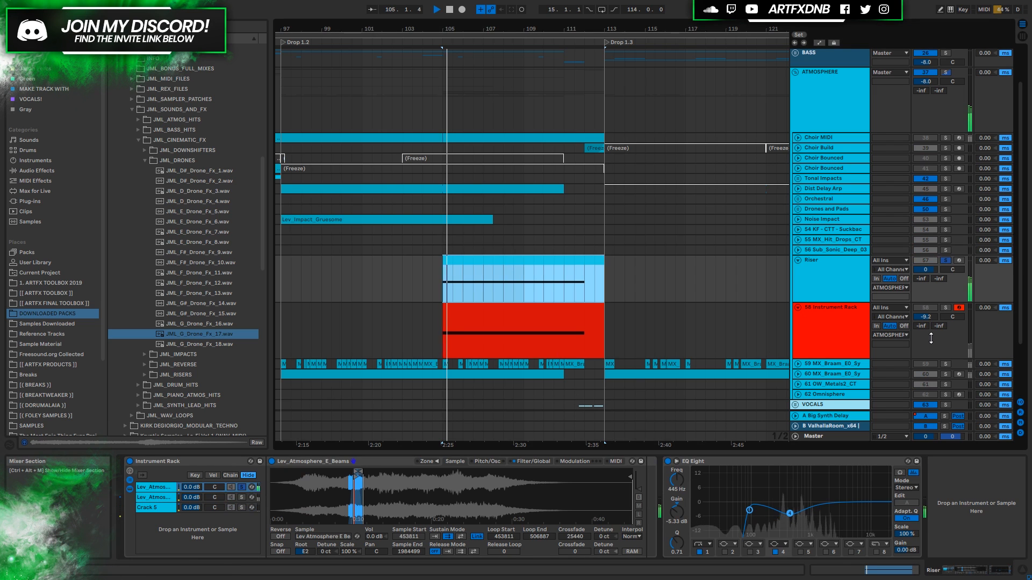
# - Solo the Riser rack's Lev_Atmosphere_E_Caravan chain and audition the clip
pyautogui.press('space')
pyautogui.click(242, 497)
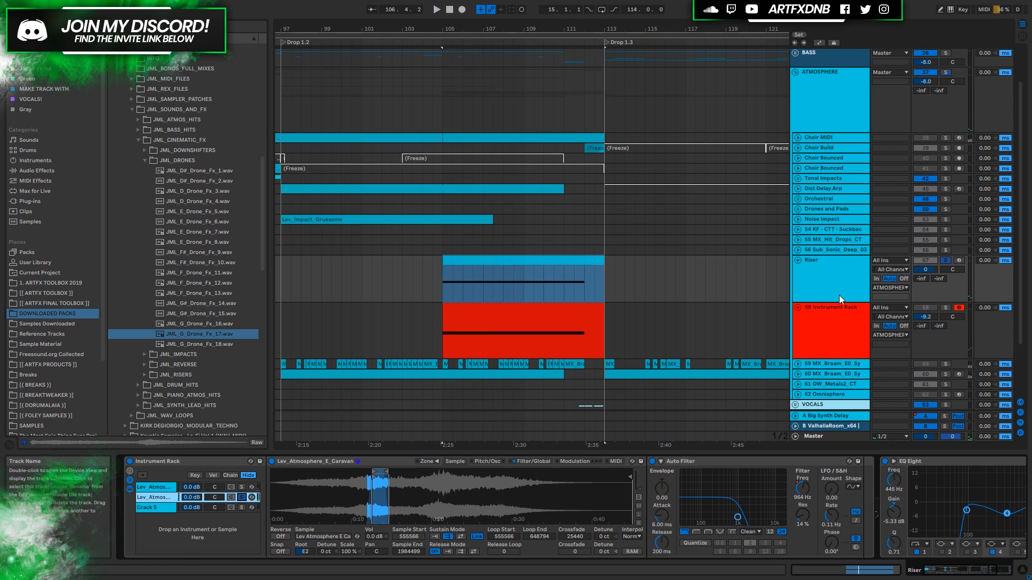
pyautogui.press('space')
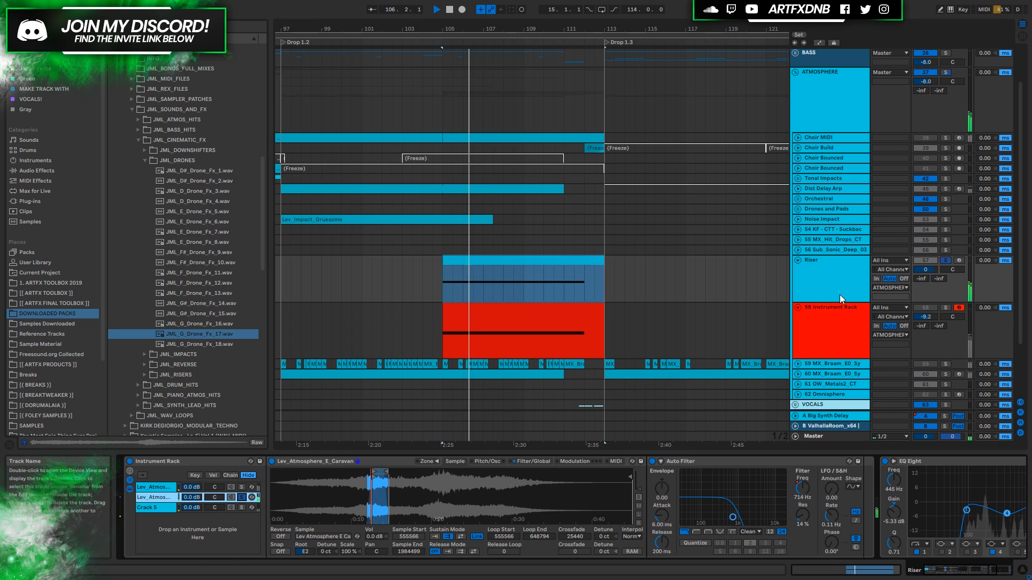
# - Solo the Riser rack's Crack 5 chain and audition its filtered layer through the clip
pyautogui.click(241, 508)
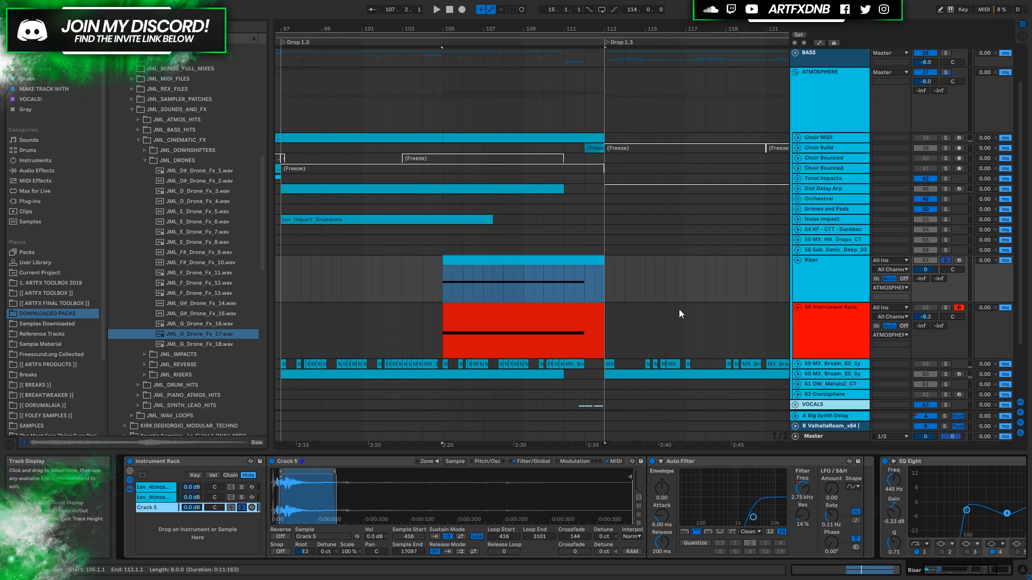
pyautogui.press('space')
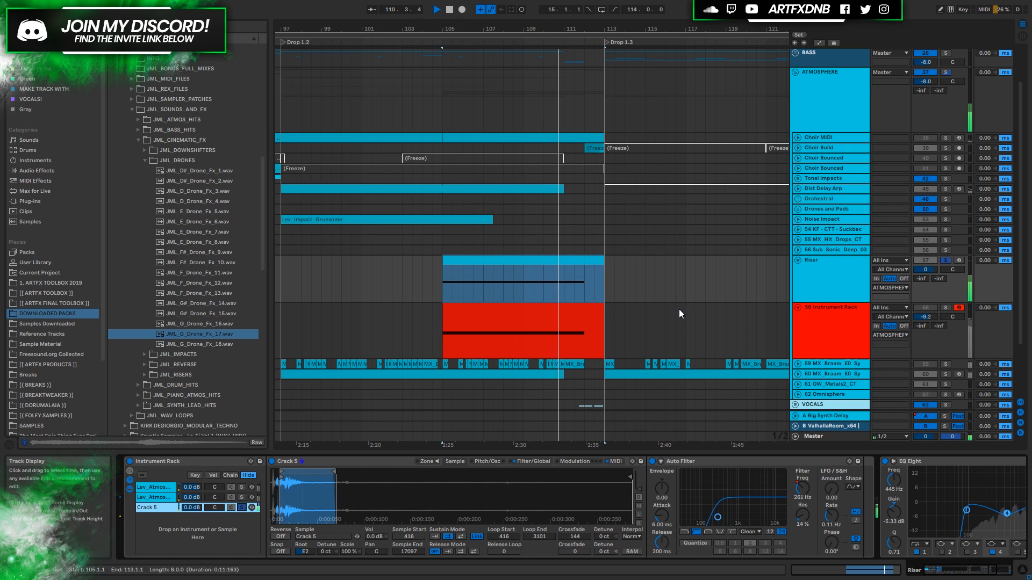
pyautogui.press('space')
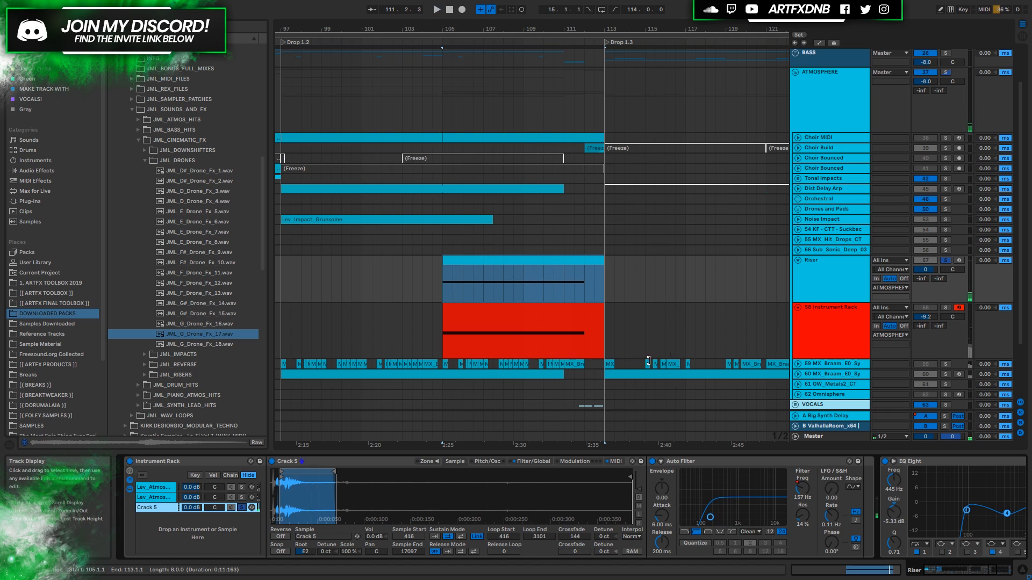
# - Unsolo the Crack 5 chain and audition all three Riser layers together
pyautogui.click(242, 508)
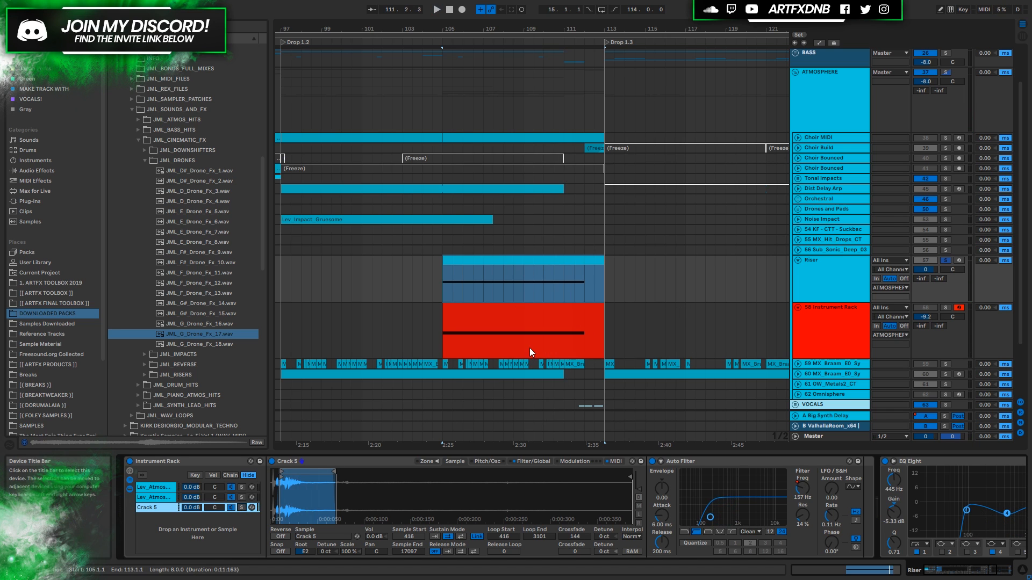
pyautogui.press('space')
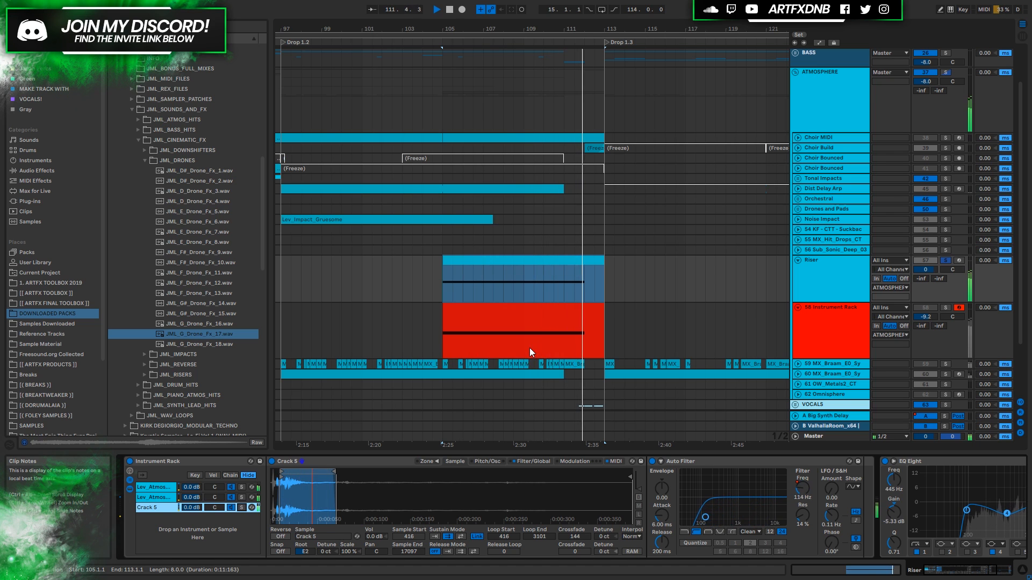
pyautogui.press('space')
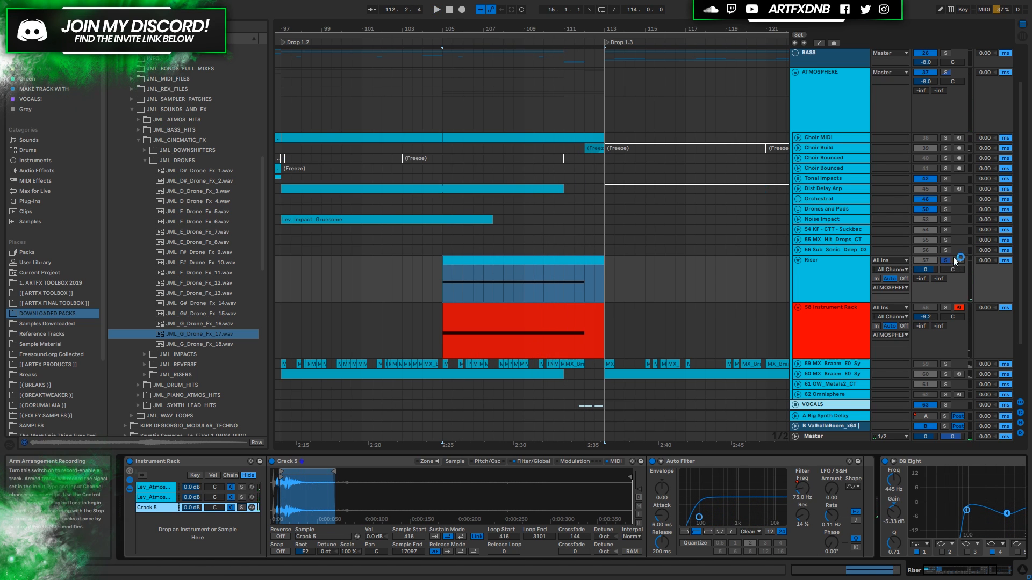
# - Unsolo the Riser track and audition it in the full mix from bar 104 into Drop 1.3
pyautogui.click(918, 262)
pyautogui.click(424, 285)
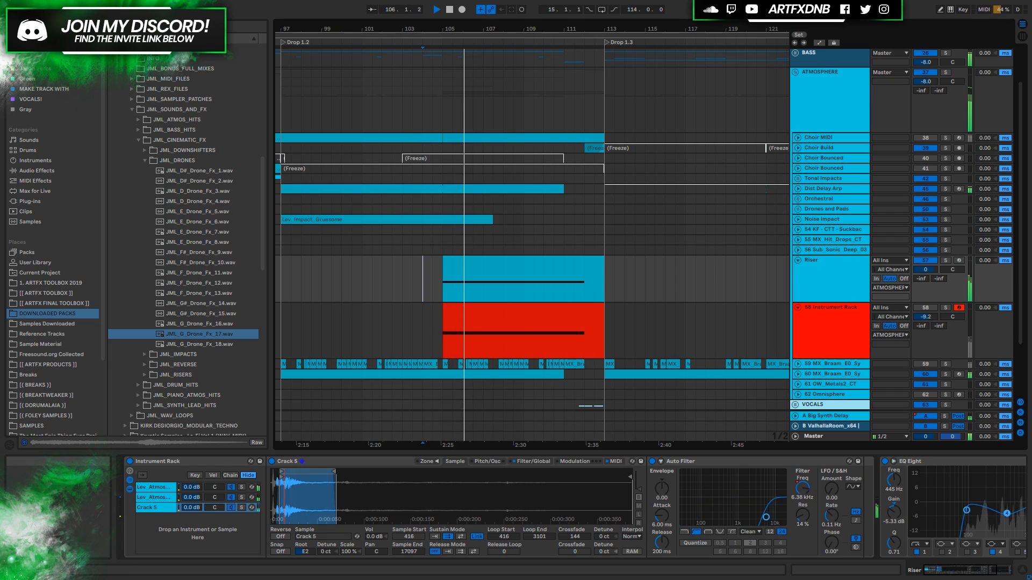
pyautogui.click(449, 10)
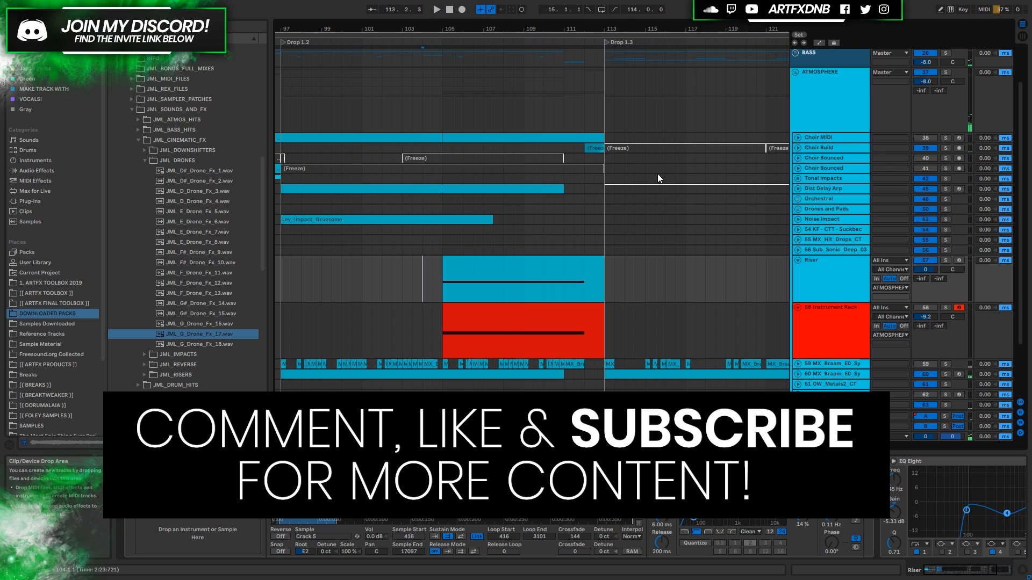